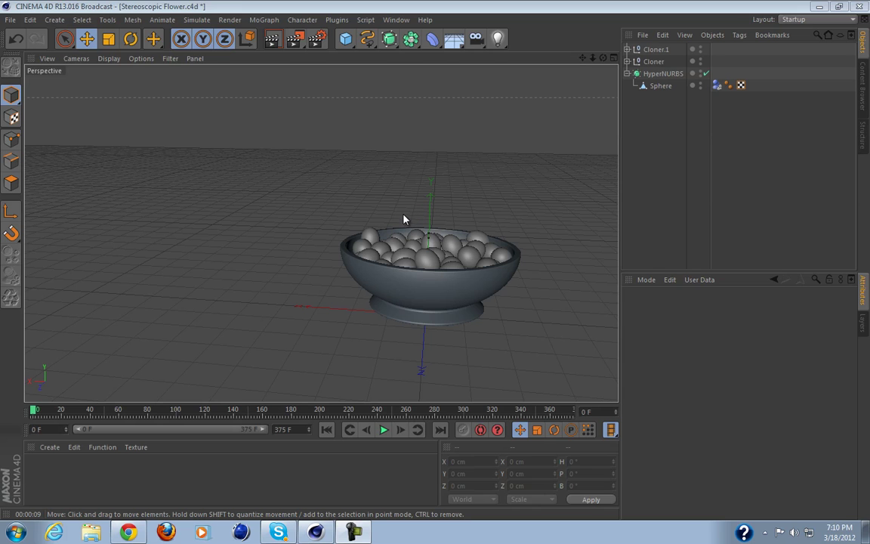
# Examine the bowl and the spheres inside it from several angles and distances.
pyautogui.click(433, 294)
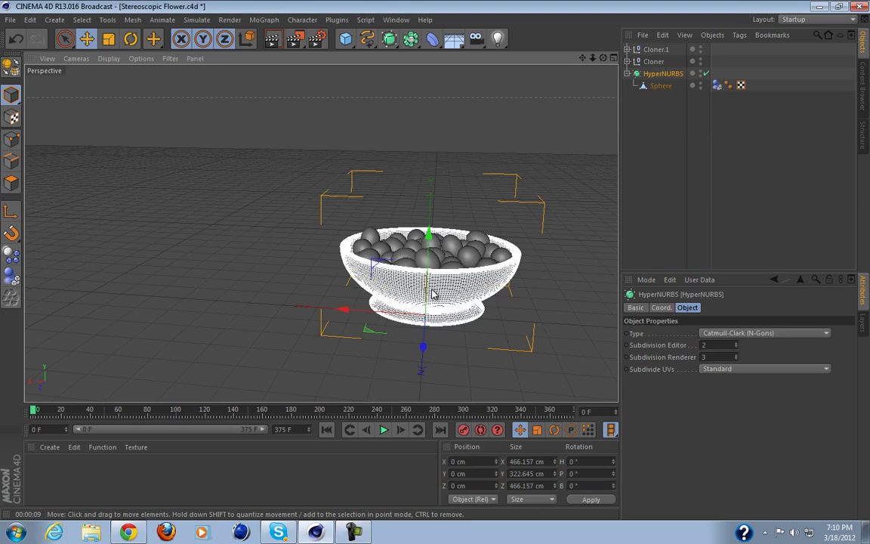
pyautogui.click(761, 167)
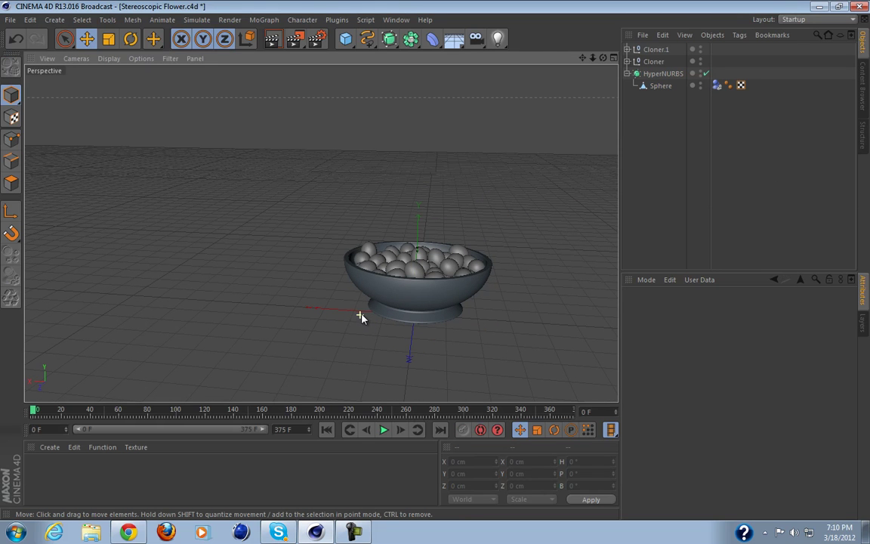
pyautogui.keyDown('alt'); pyautogui.moveTo(466, 274); pyautogui.dragTo(408, 285, button='middle'); pyautogui.keyUp('alt')
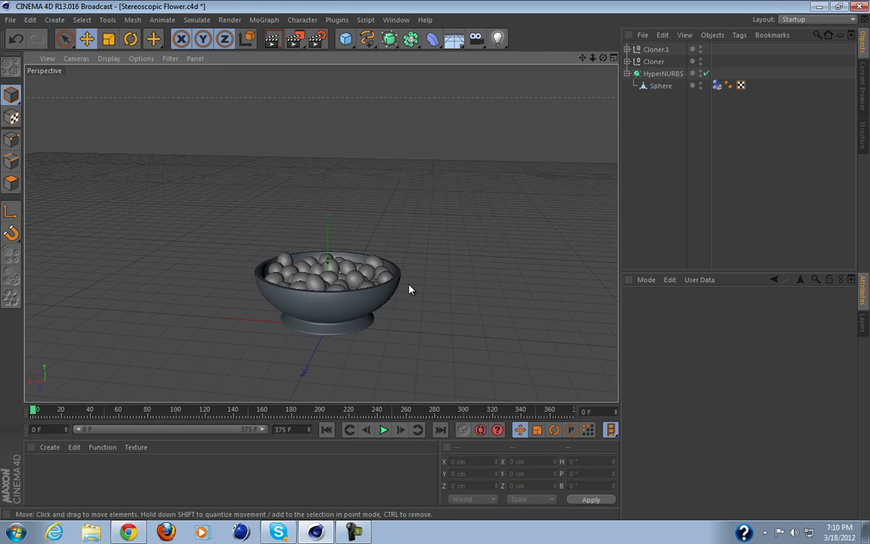
pyautogui.scroll(6, 336, 302)
pyautogui.scroll(-4, 336, 313)
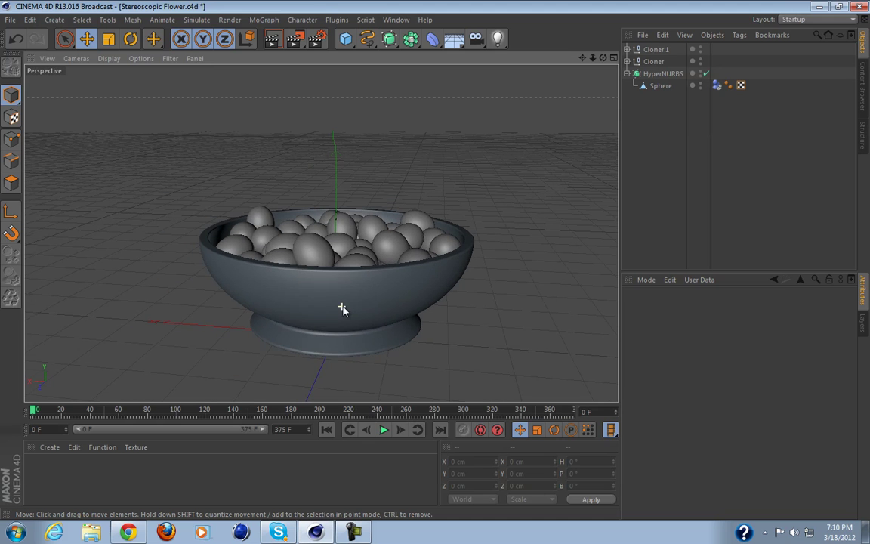
pyautogui.moveTo(305, 284); pyautogui.dragTo(307, 317, button='middle')
pyautogui.keyDown('alt'); pyautogui.moveTo(306, 317); pyautogui.dragTo(337, 346); pyautogui.keyUp('alt')
pyautogui.scroll(-3, 338, 342)
pyautogui.keyDown('alt'); pyautogui.moveTo(349, 310); pyautogui.dragTo(337, 363); pyautogui.keyUp('alt')
pyautogui.scroll(-3, 342, 350)
pyautogui.keyDown('alt'); pyautogui.moveTo(359, 281); pyautogui.dragTo(355, 232); pyautogui.keyUp('alt')
pyautogui.keyDown('alt'); pyautogui.moveTo(397, 154); pyautogui.dragTo(352, 202); pyautogui.keyUp('alt')
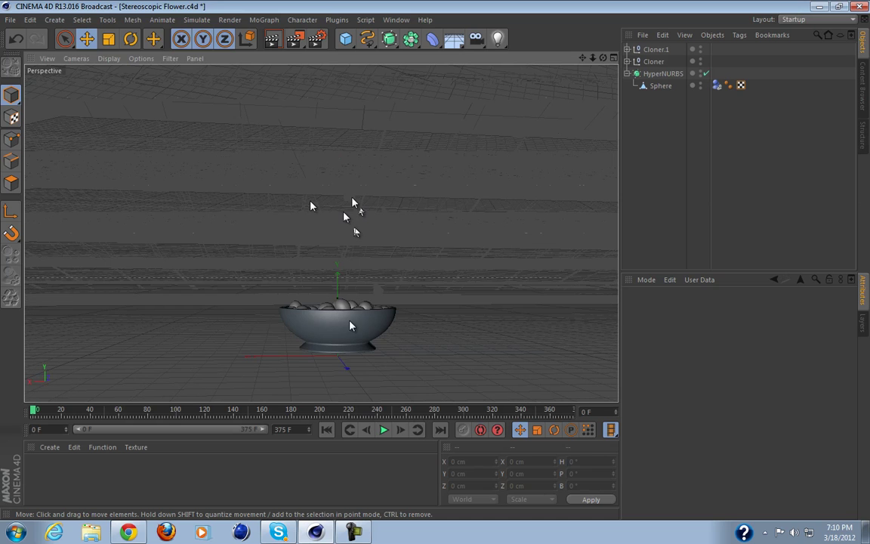
pyautogui.click(350, 326)
pyautogui.keyDown('alt'); pyautogui.moveTo(353, 332); pyautogui.dragTo(441, 346); pyautogui.keyUp('alt')
pyautogui.click(414, 304)
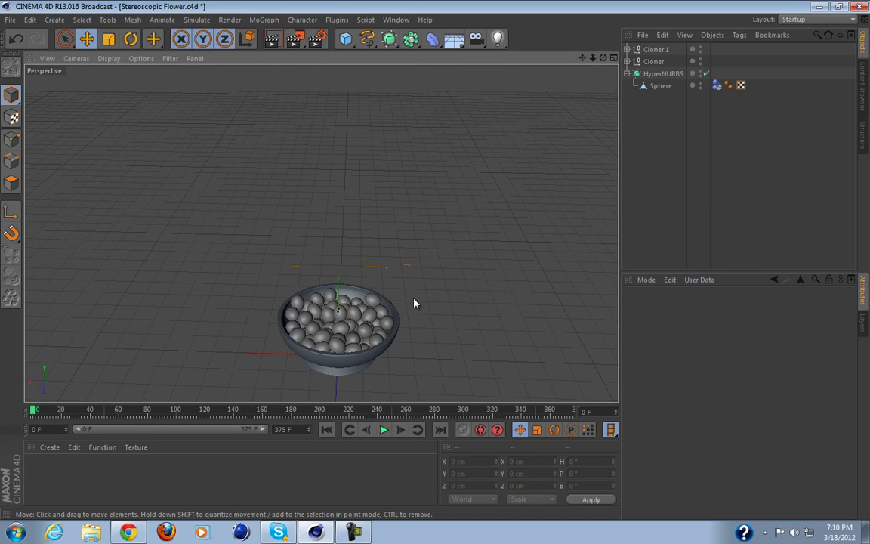
pyautogui.click(322, 325)
pyautogui.click(448, 295)
pyautogui.keyDown('alt'); pyautogui.moveTo(423, 283); pyautogui.dragTo(482, 210); pyautogui.keyUp('alt')
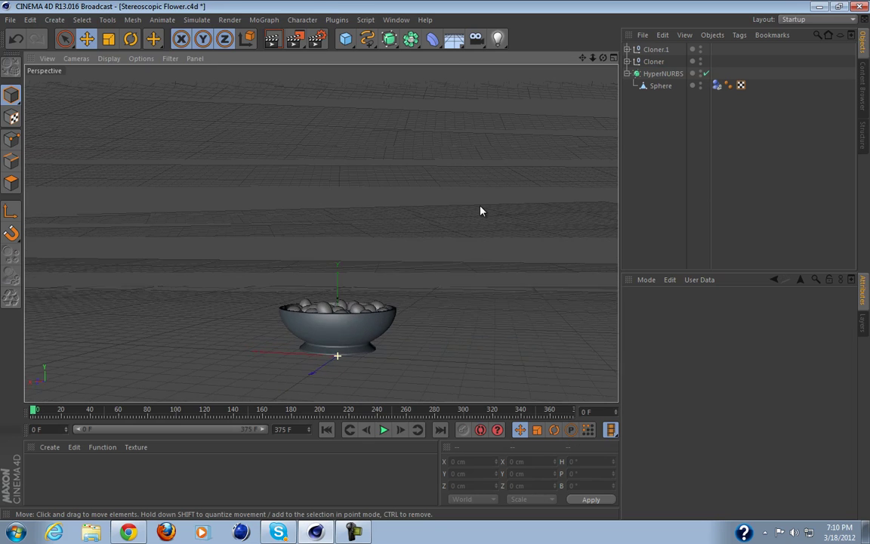
pyautogui.scroll(6, 379, 299)
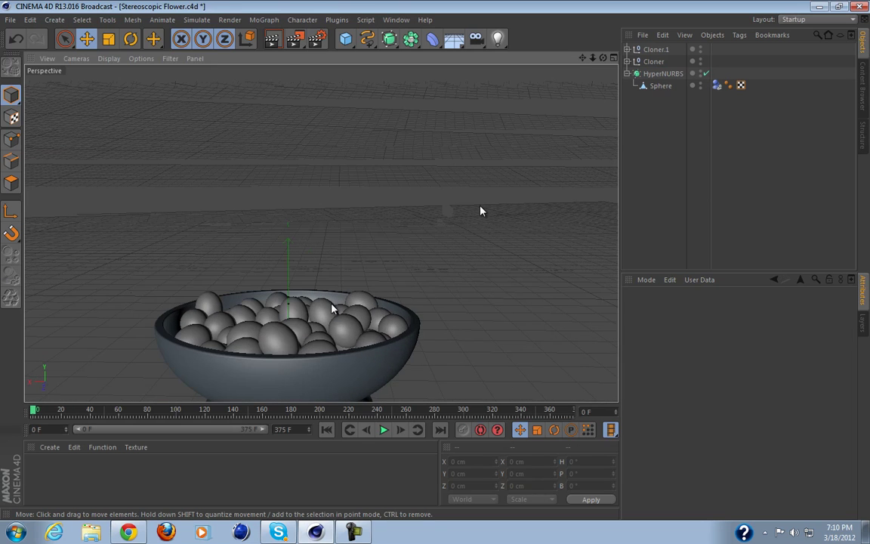
pyautogui.keyDown('alt'); pyautogui.moveTo(308, 316); pyautogui.dragTo(372, 289, button='middle'); pyautogui.keyUp('alt')
pyautogui.scroll(2, 480, 210)
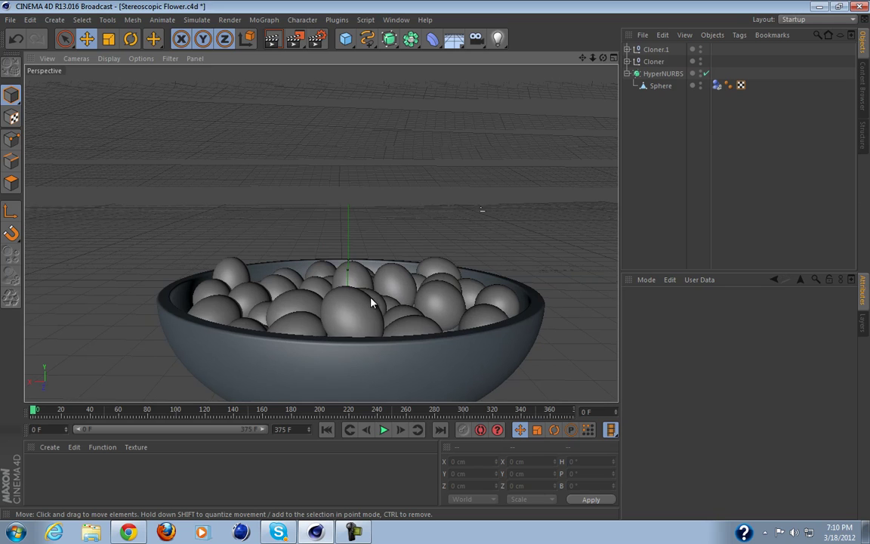
pyautogui.keyDown('alt'); pyautogui.moveTo(371, 302); pyautogui.dragTo(330, 281); pyautogui.keyUp('alt')
pyautogui.click(328, 280)
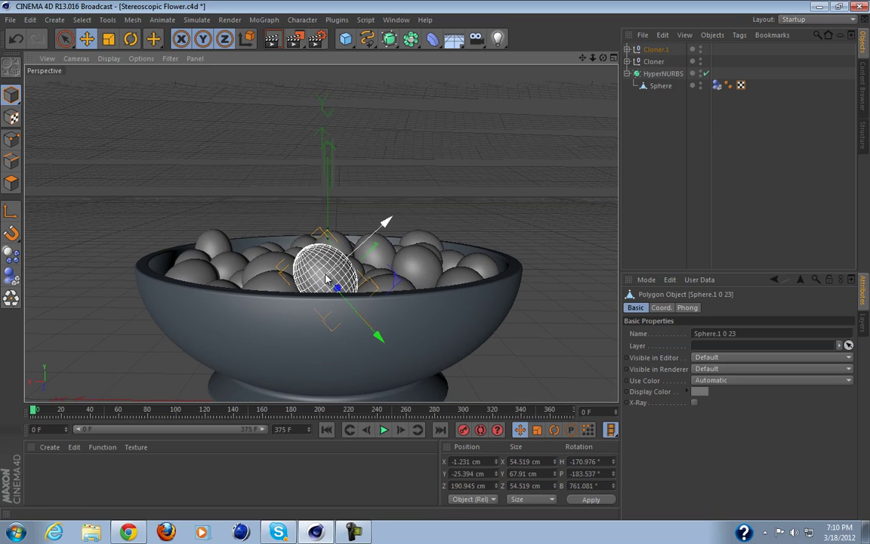
pyautogui.hotkey('ctrl', 'z')
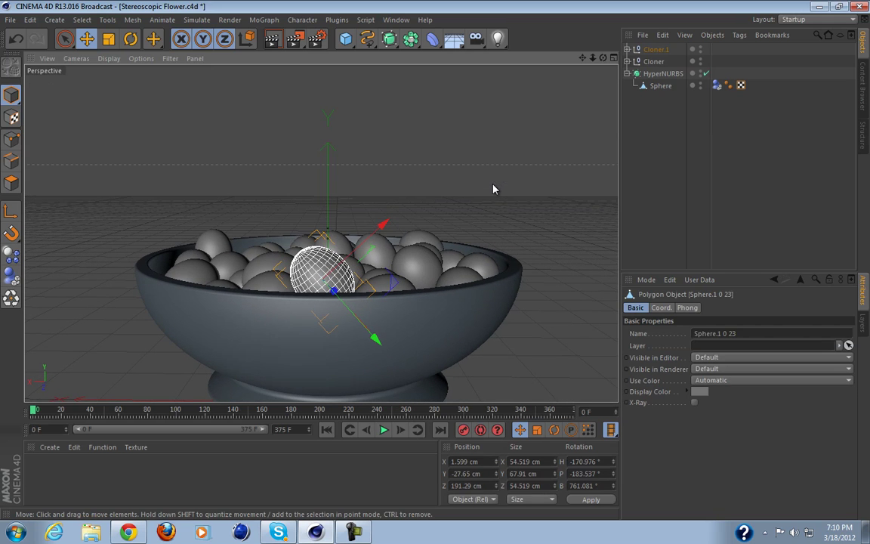
pyautogui.click(493, 189)
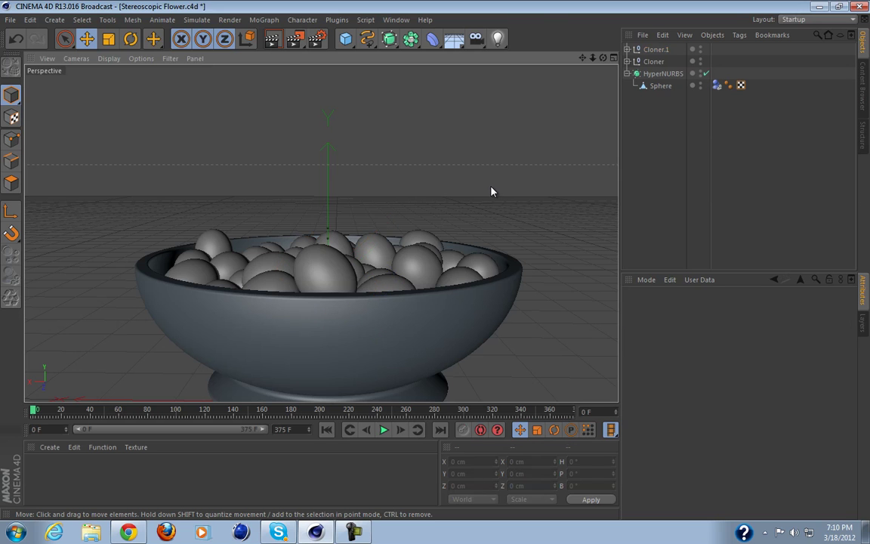
# Inspect the sphere-filled bowl from above and up close, including a rendered preview of the view.
pyautogui.keyDown('alt'); pyautogui.moveTo(490, 190); pyautogui.dragTo(421, 176); pyautogui.keyUp('alt')
pyautogui.scroll(-2, 428, 261)
pyautogui.keyDown('alt'); pyautogui.moveTo(466, 114); pyautogui.dragTo(436, 299); pyautogui.keyUp('alt')
pyautogui.keyDown('alt'); pyautogui.moveTo(404, 304); pyautogui.dragTo(390, 200, button='middle'); pyautogui.keyUp('alt')
pyautogui.scroll(4, 391, 202)
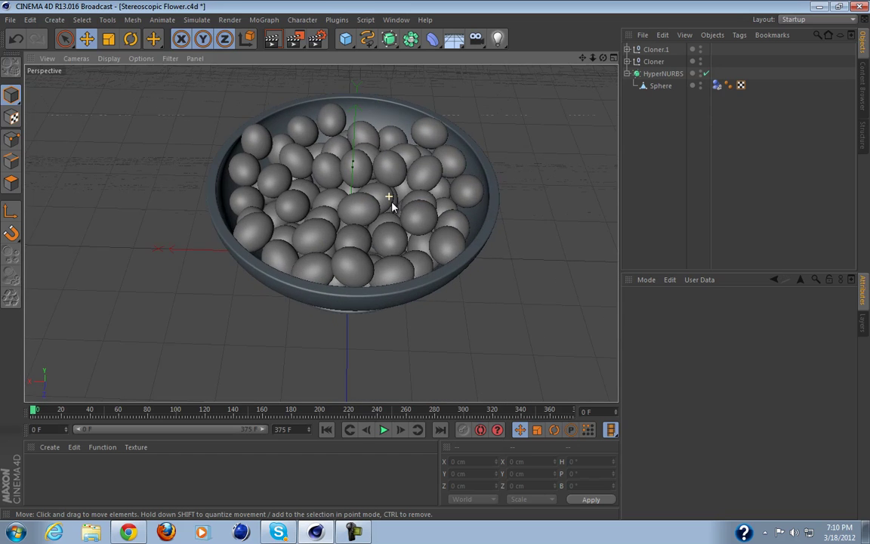
pyautogui.scroll(-4, 392, 209)
pyautogui.scroll(3, 391, 210)
pyautogui.keyDown('alt'); pyautogui.moveTo(318, 192); pyautogui.dragTo(314, 214, button='middle'); pyautogui.keyUp('alt')
pyautogui.scroll(-3, 315, 214)
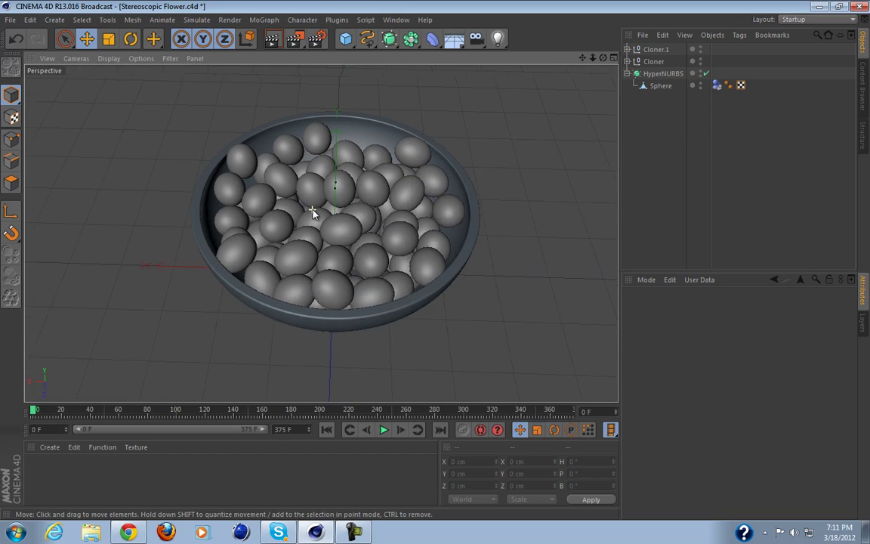
pyautogui.scroll(3, 314, 215)
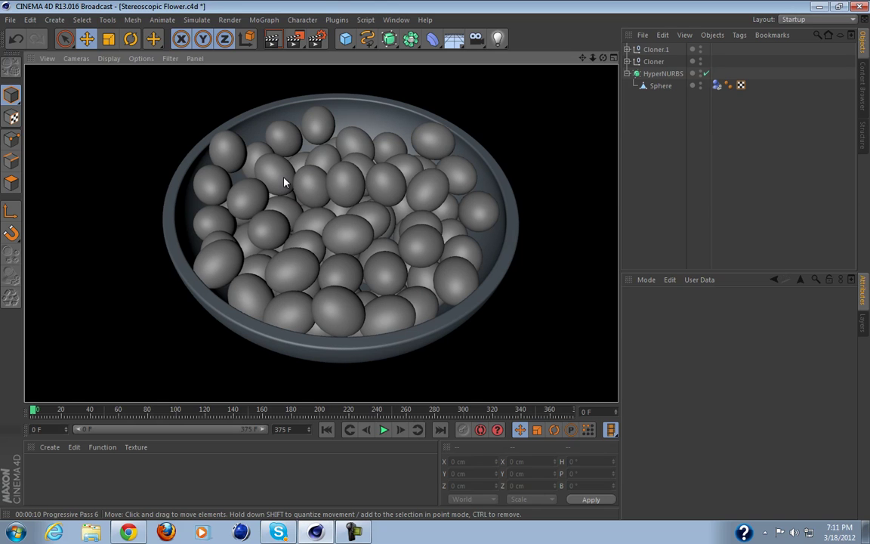
pyautogui.scroll(-1, 316, 203)
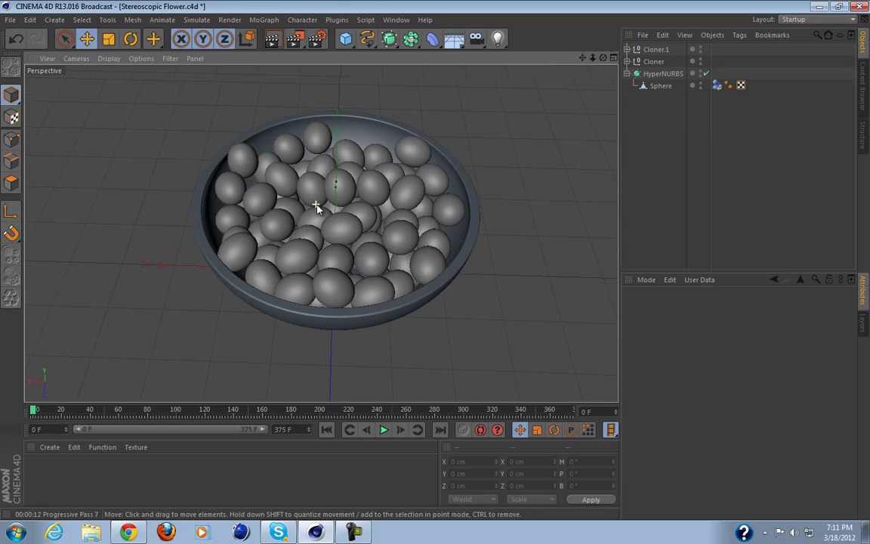
pyautogui.scroll(2, 329, 219)
pyautogui.keyDown('alt'); pyautogui.moveTo(336, 218); pyautogui.dragTo(302, 198); pyautogui.keyUp('alt')
# Create a new material and set its colour to pure white, RGB 255, 255, 255.
pyautogui.click(305, 268)
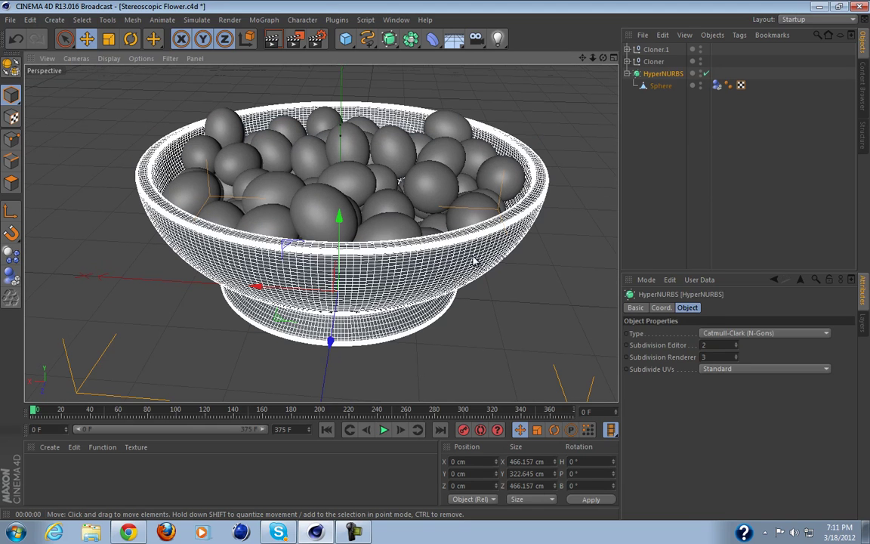
pyautogui.doubleClick(192, 493)
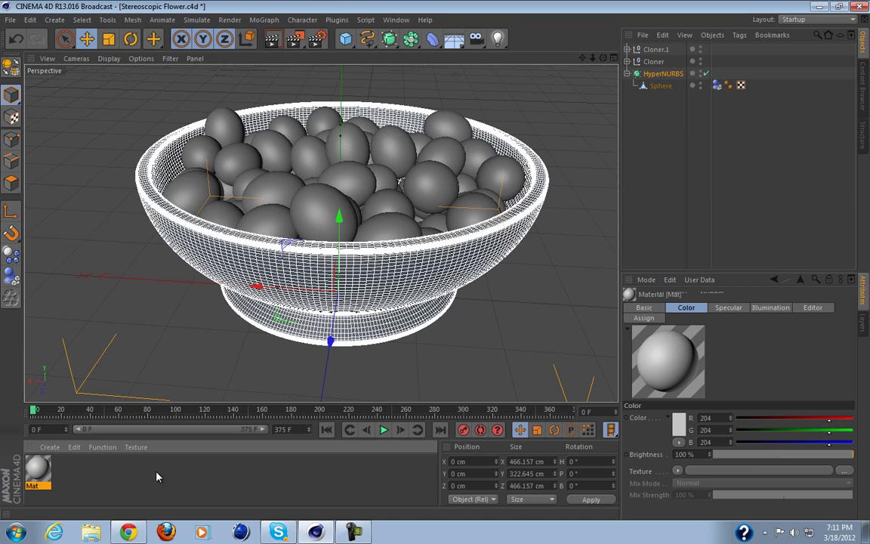
pyautogui.doubleClick(37, 473)
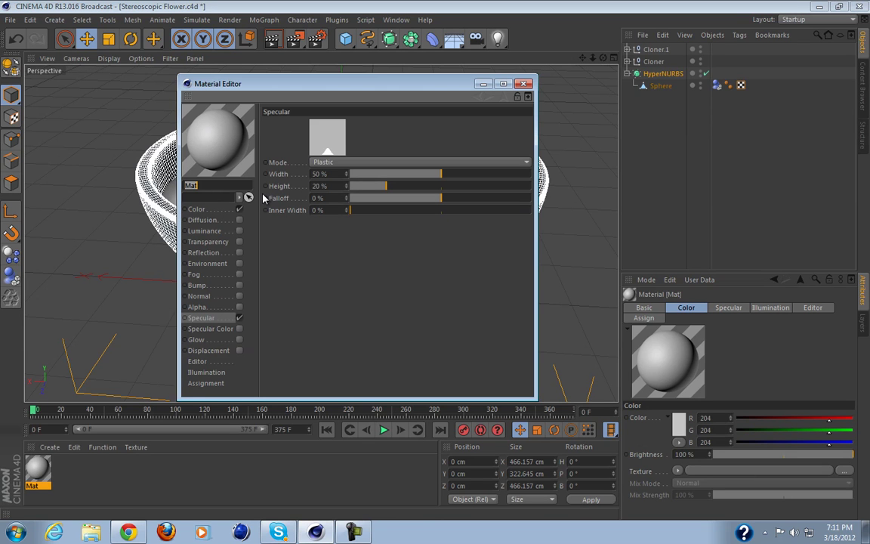
pyautogui.click(221, 210)
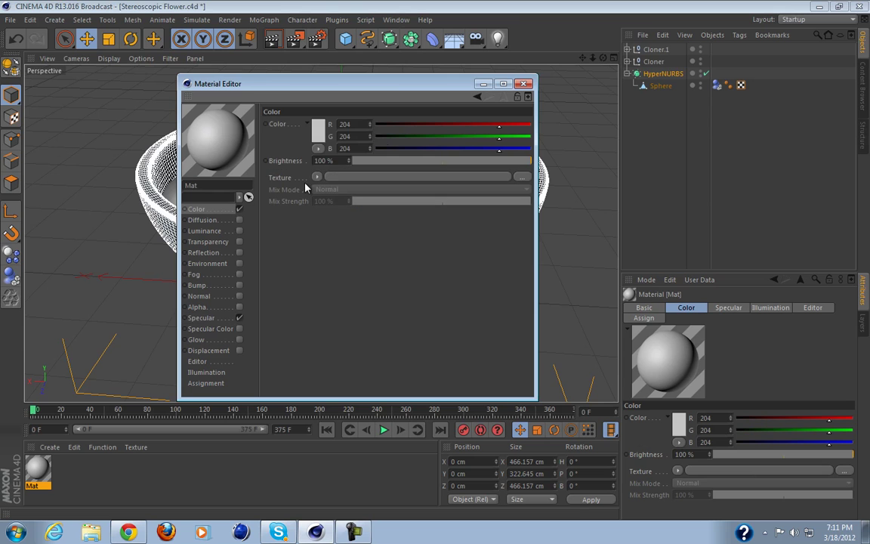
pyautogui.click(318, 129)
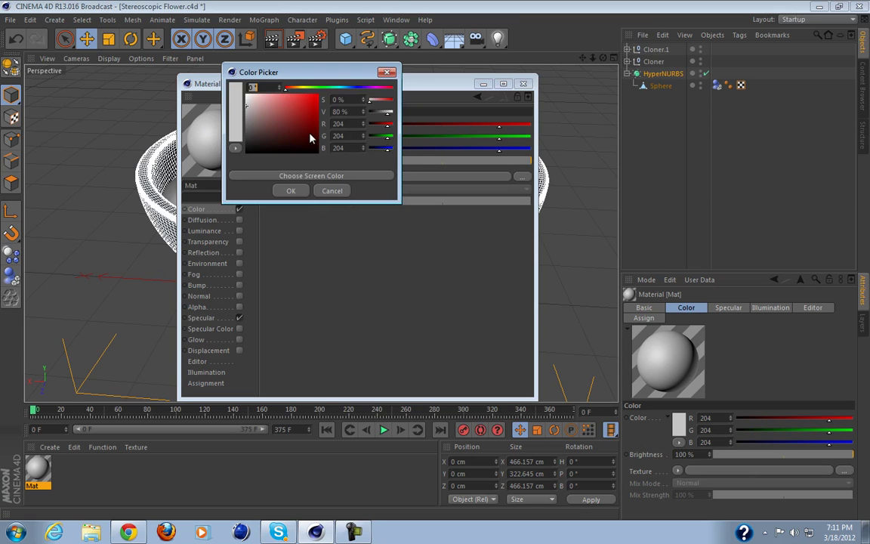
pyautogui.click(292, 191)
# Enable the material's Reflection channel and give it a Fresnel texture.
pyautogui.click(194, 242)
pyautogui.click(204, 263)
pyautogui.click(220, 252)
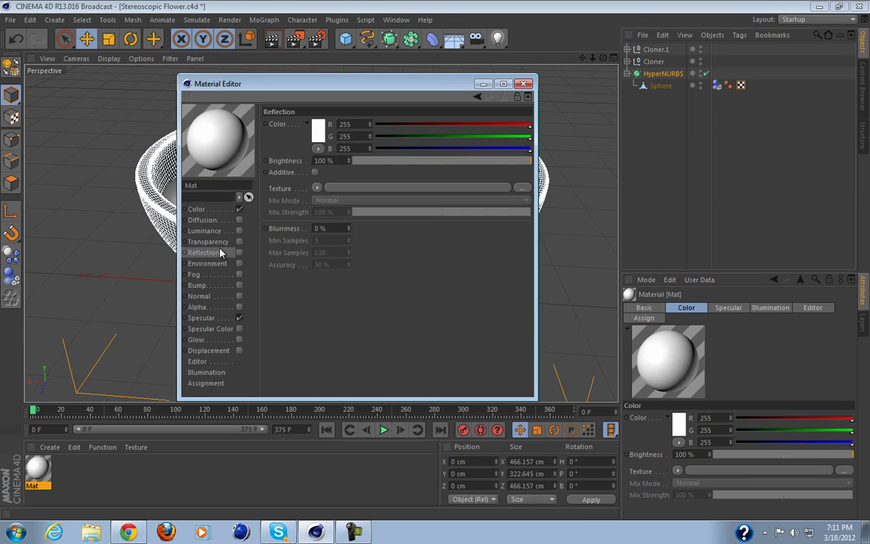
pyautogui.click(239, 252)
pyautogui.click(316, 187)
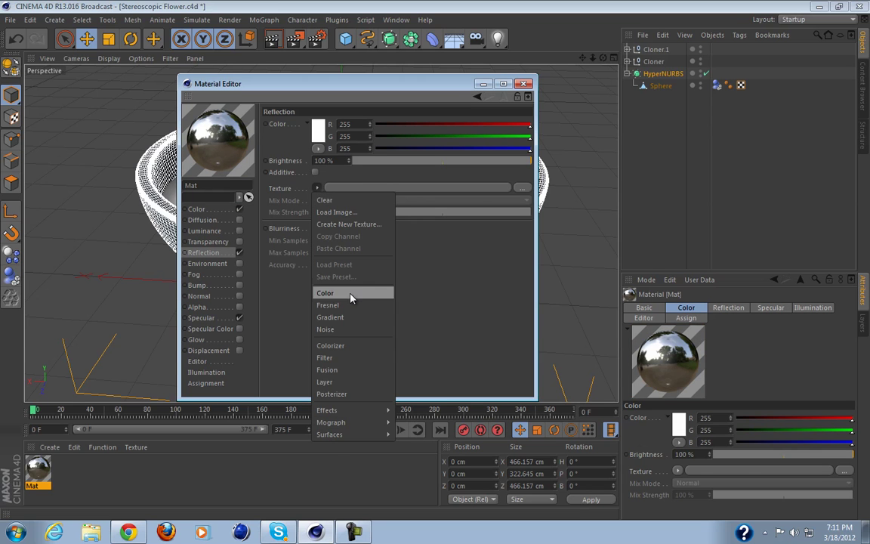
pyautogui.click(350, 306)
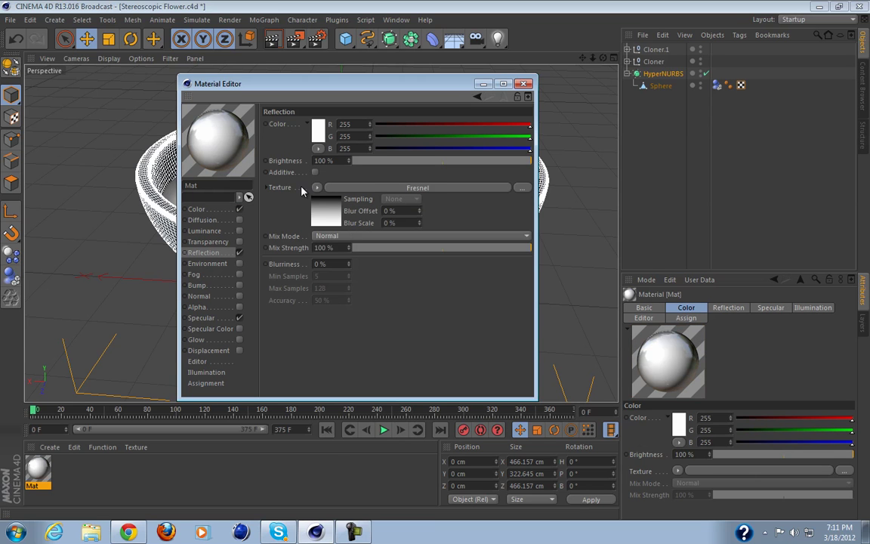
# Set the reflection brightness to 28% and the Fresnel texture's mix strength to 31%.
pyautogui.click(379, 161)
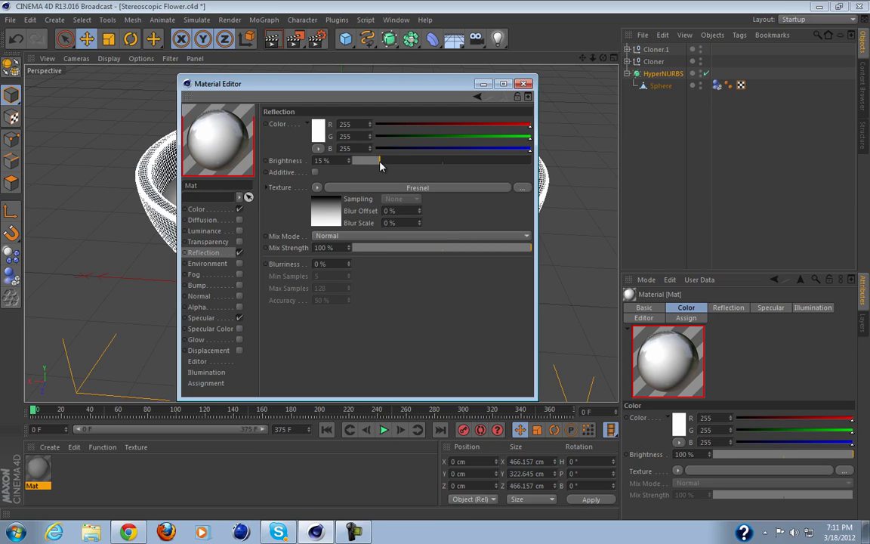
pyautogui.click(401, 248)
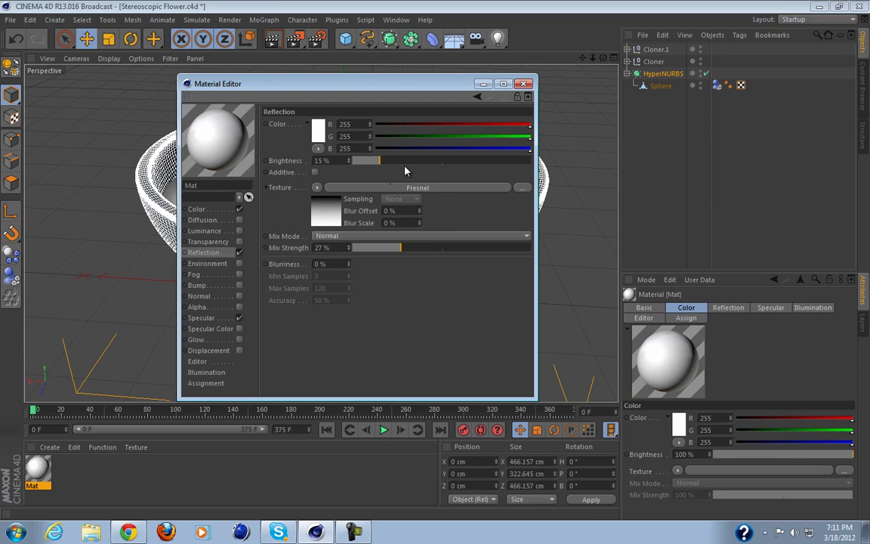
pyautogui.click(425, 240)
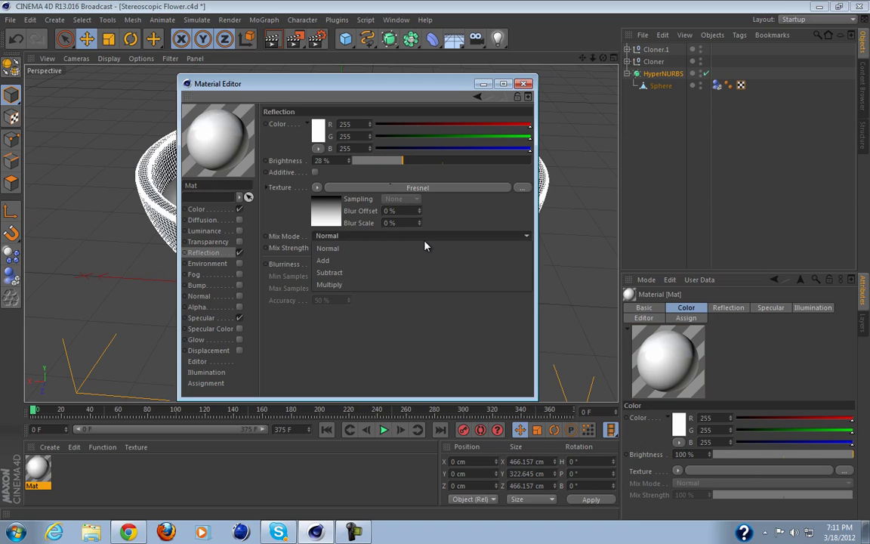
pyautogui.click(418, 240)
pyautogui.click(408, 248)
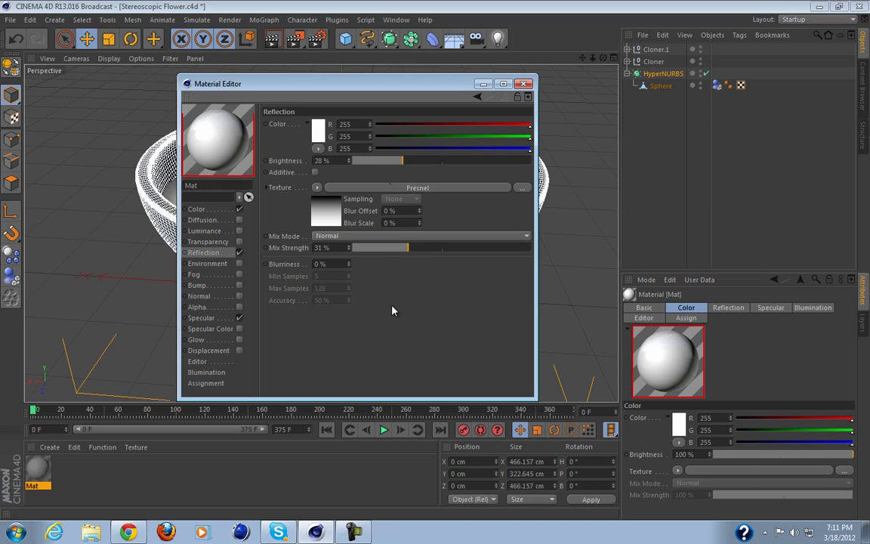
# Try a pale warm reflection colour of RGB 255, 235, 225, and reset it to pure white.
pyautogui.click(318, 132)
pyautogui.click(295, 88)
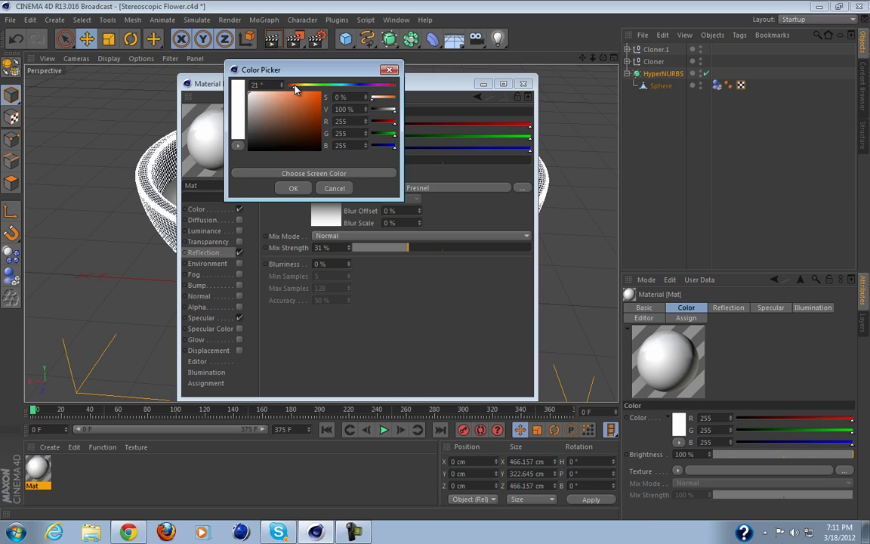
pyautogui.click(256, 91)
pyautogui.click(292, 188)
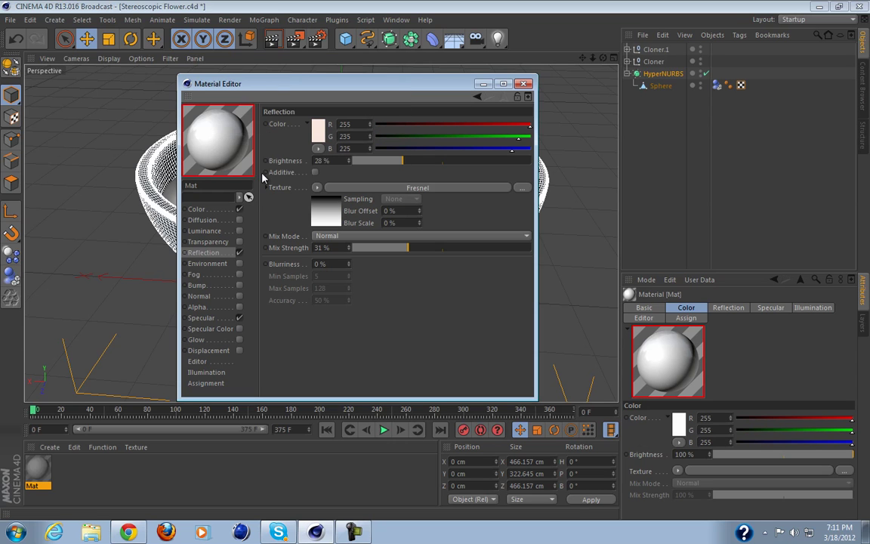
pyautogui.click(286, 120)
pyautogui.click(250, 91)
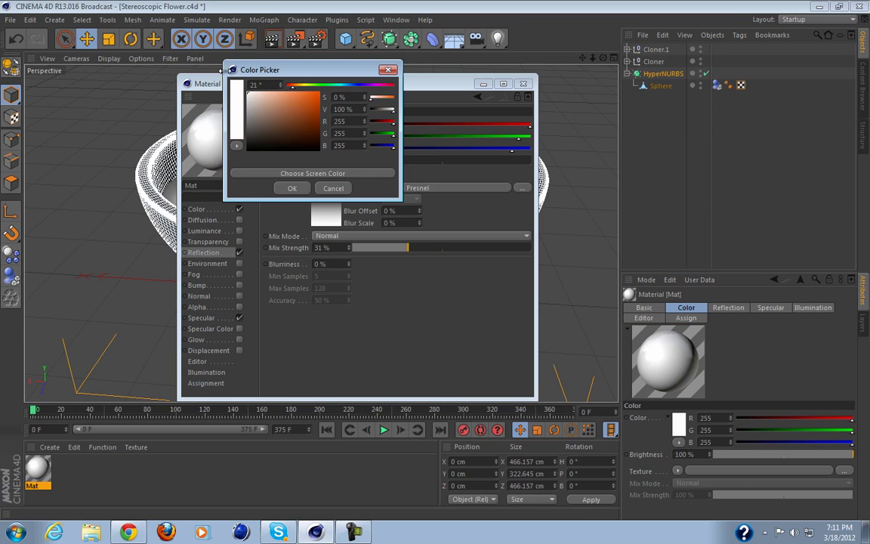
pyautogui.click(293, 188)
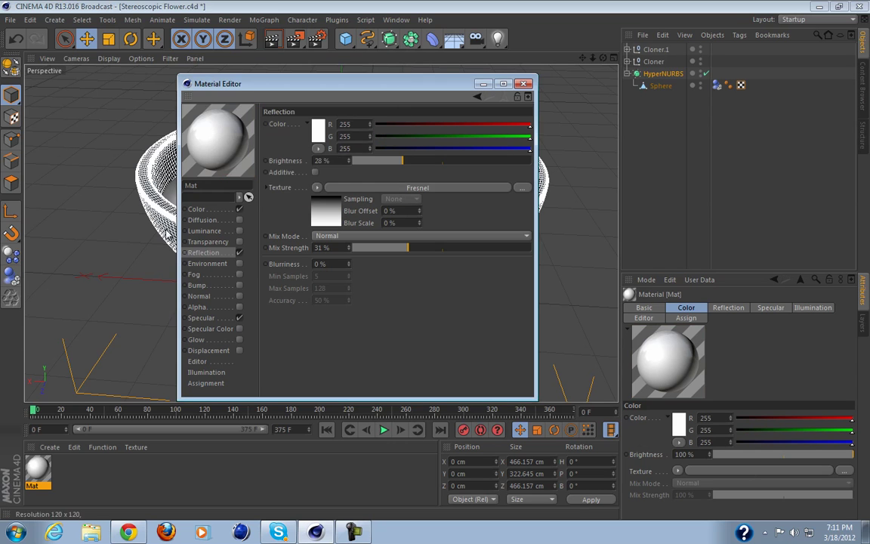
# Review the material's Environment, Fog, Bump, Normal and Specular channel settings, including the available specular modes.
pyautogui.click(211, 266)
pyautogui.click(212, 286)
pyautogui.click(213, 296)
pyautogui.click(214, 275)
pyautogui.click(216, 255)
pyautogui.click(204, 317)
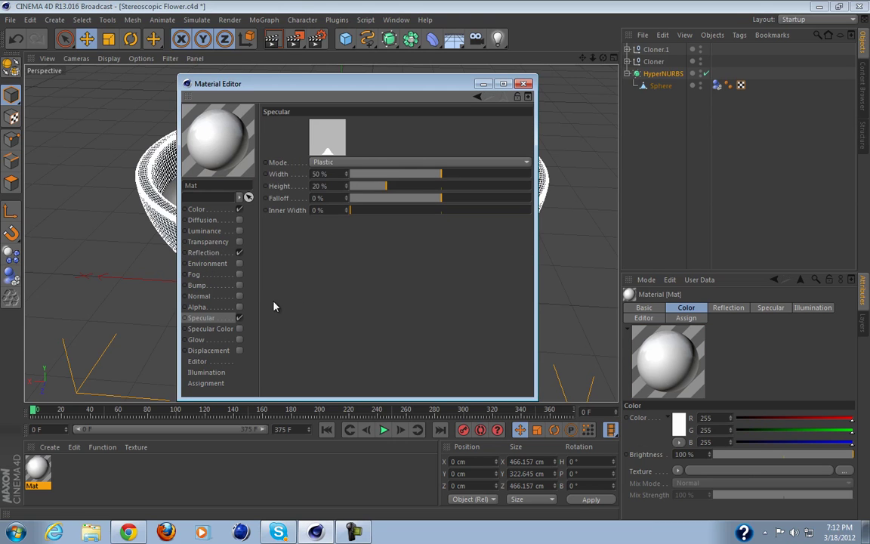
pyautogui.click(329, 163)
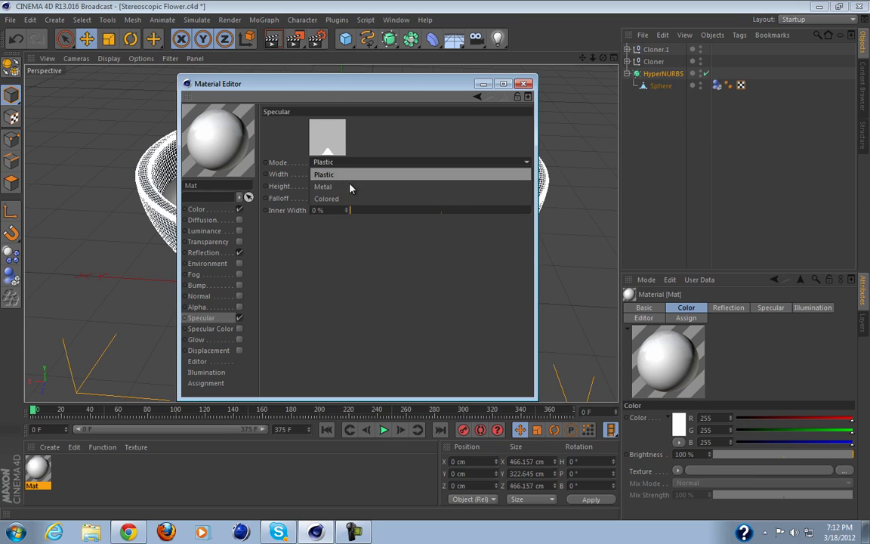
pyautogui.click(332, 209)
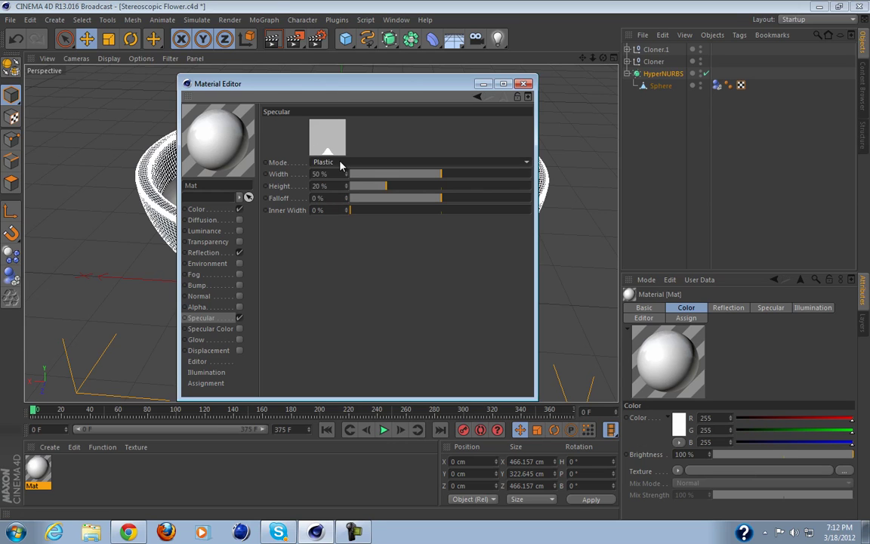
# Set the white material's specular mode to Colored with 43% width, 100% height, -18% falloff and 2% inner width.
pyautogui.click(340, 163)
pyautogui.click(355, 198)
pyautogui.moveTo(387, 187); pyautogui.dragTo(525, 188)
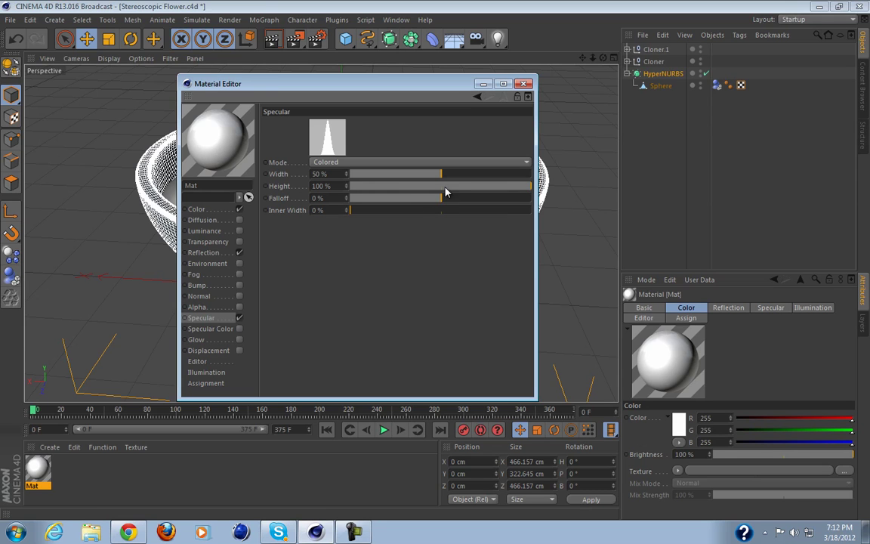
pyautogui.moveTo(445, 193); pyautogui.dragTo(499, 198)
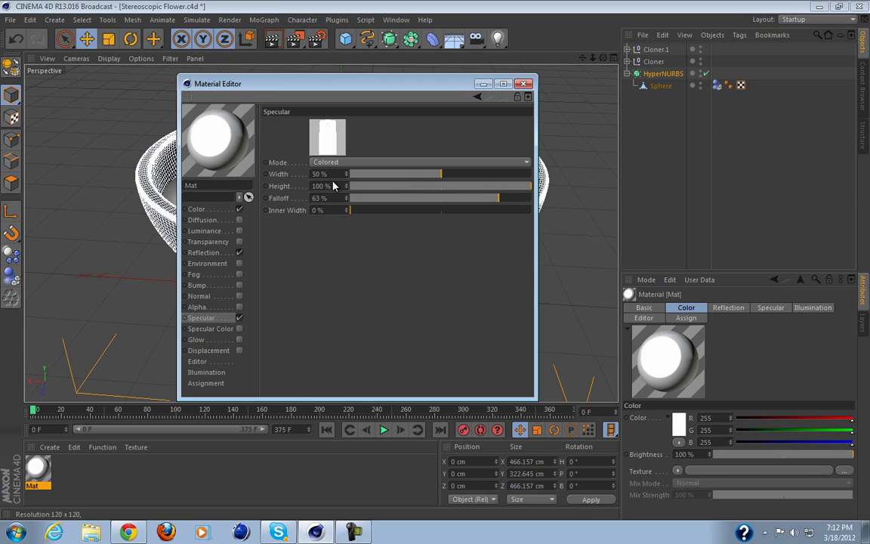
pyautogui.moveTo(491, 197); pyautogui.dragTo(427, 198)
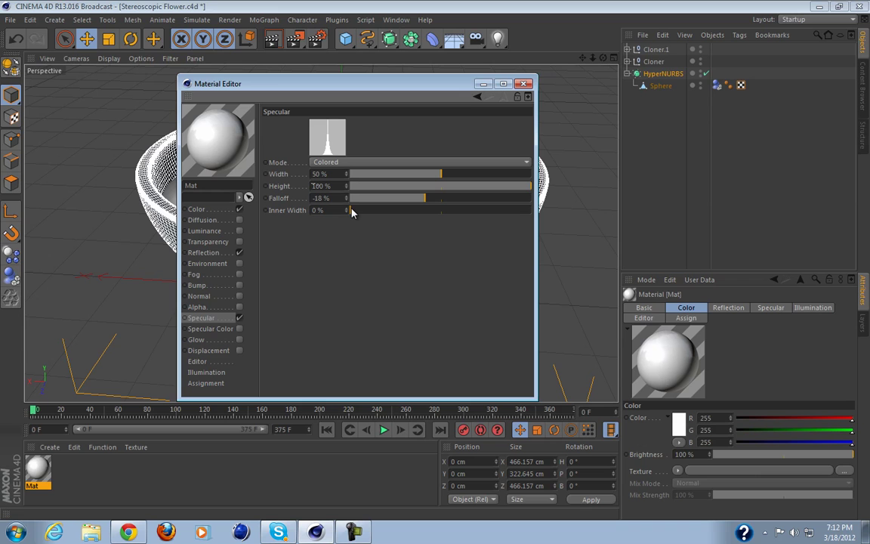
pyautogui.moveTo(350, 211); pyautogui.dragTo(353, 211)
pyautogui.moveTo(501, 186); pyautogui.dragTo(493, 186)
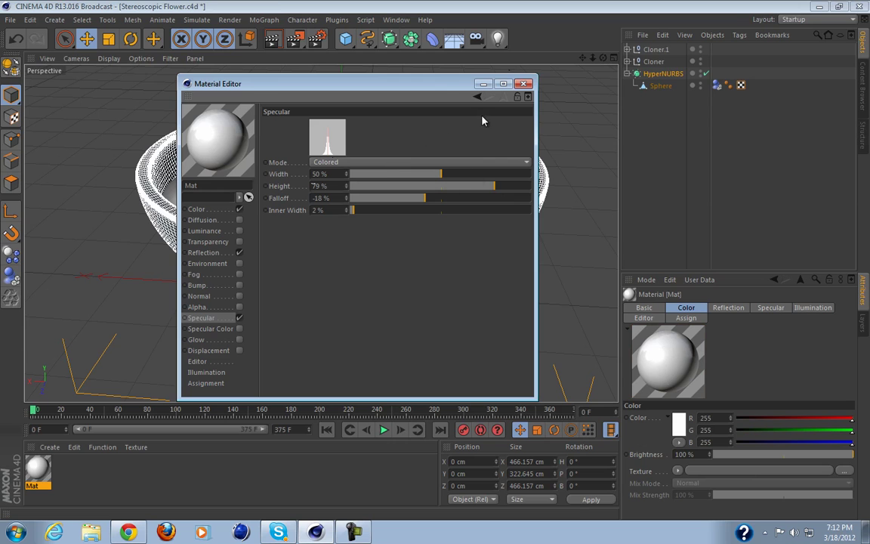
pyautogui.moveTo(505, 188); pyautogui.dragTo(543, 181)
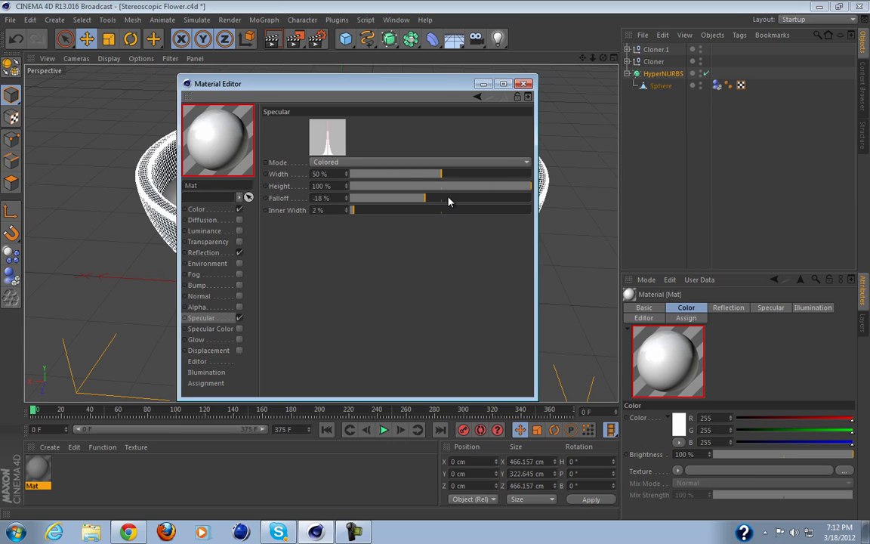
pyautogui.click(431, 179)
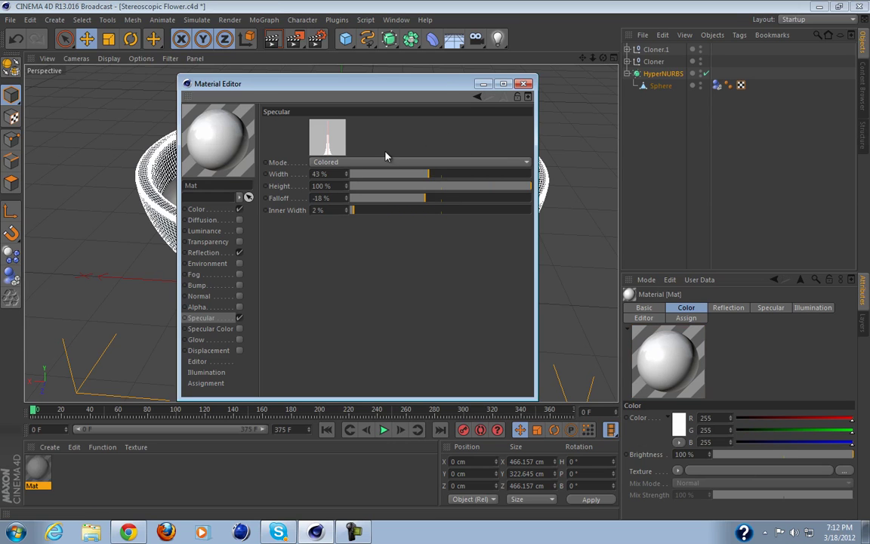
# Apply the finished white material to the bowl.
pyautogui.click(524, 84)
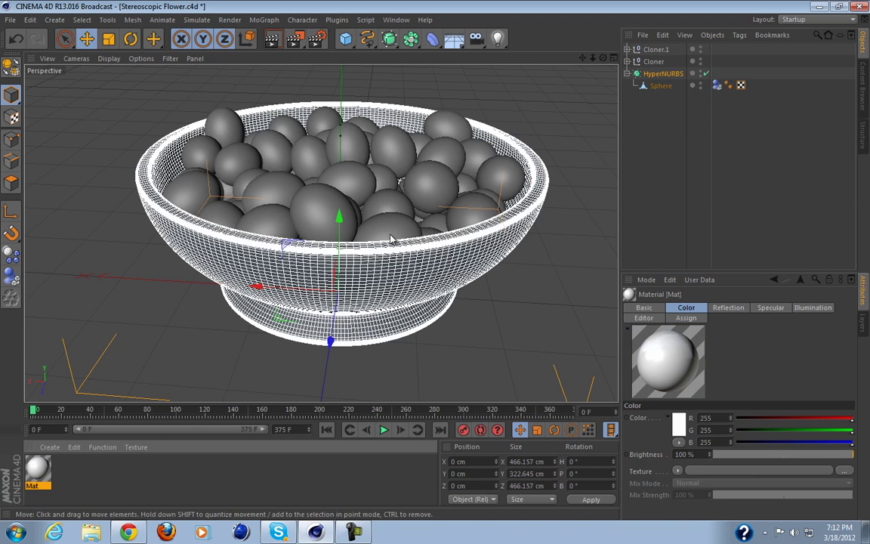
pyautogui.moveTo(287, 273); pyautogui.dragTo(295, 271)
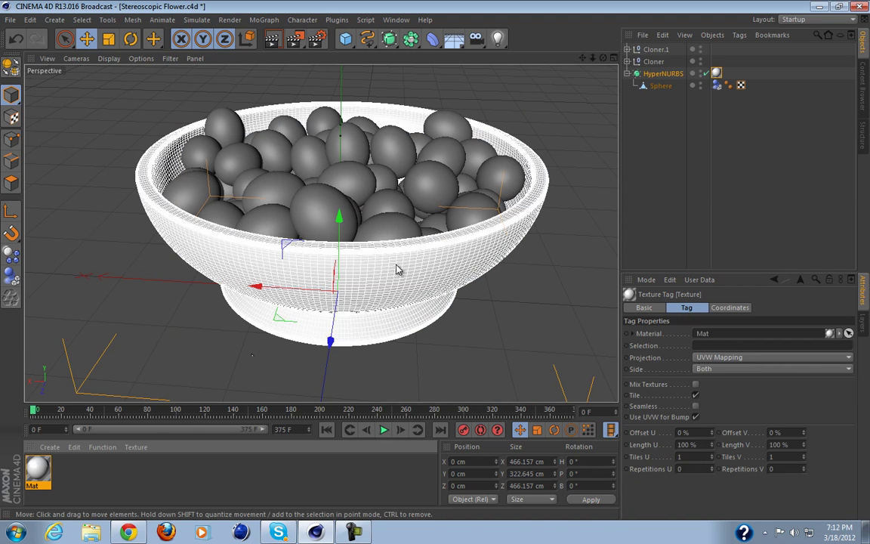
# Create a second material for the spheres and set its colour to a yellow-green of RGB 199, 221, 0.
pyautogui.click(441, 165)
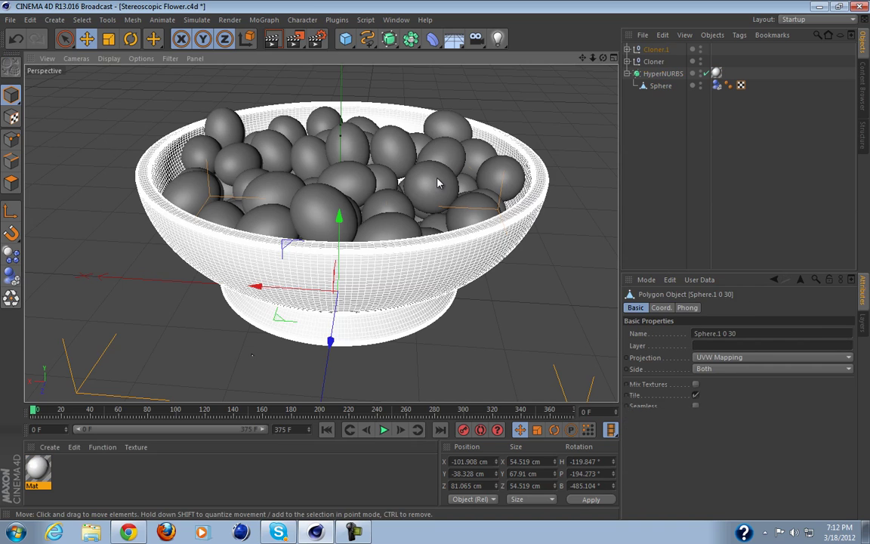
pyautogui.doubleClick(111, 495)
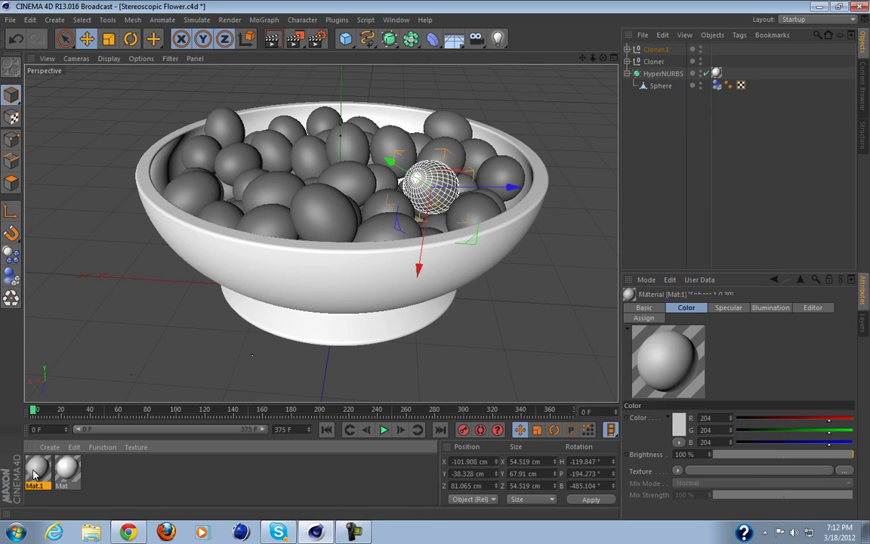
pyautogui.doubleClick(38, 469)
pyautogui.click(196, 209)
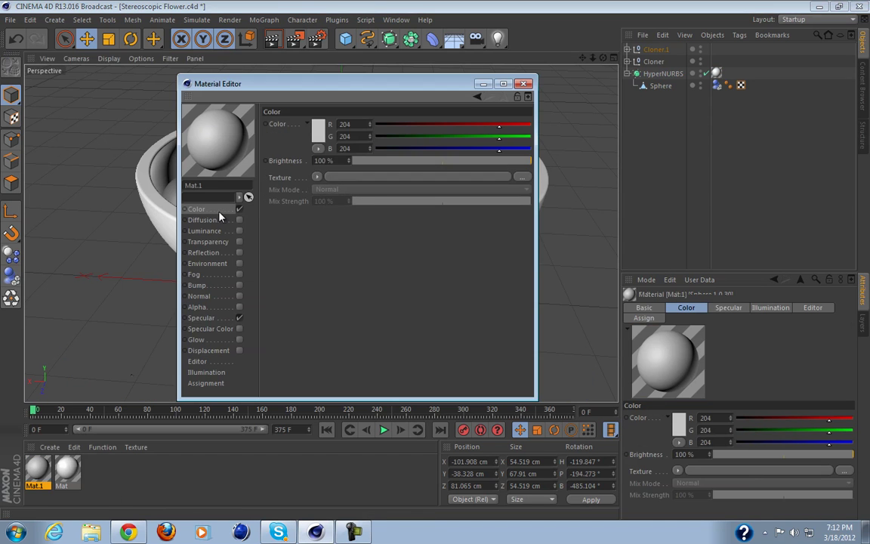
pyautogui.click(285, 111)
pyautogui.moveTo(316, 77)
pyautogui.mouseDown()
pyautogui.moveTo(408, 97)
pyautogui.moveTo(301, 85)
pyautogui.moveTo(317, 93)
pyautogui.moveTo(333, 83)
pyautogui.mouseUp()
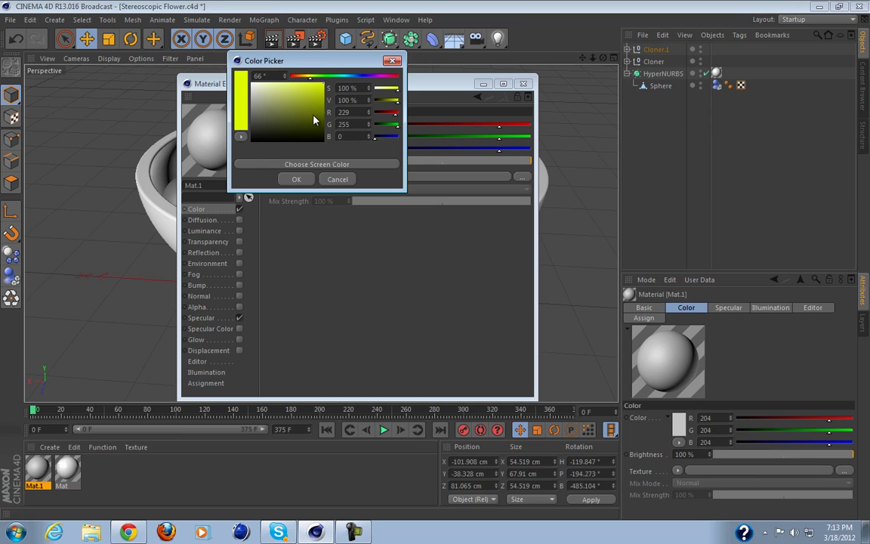
pyautogui.click(324, 89)
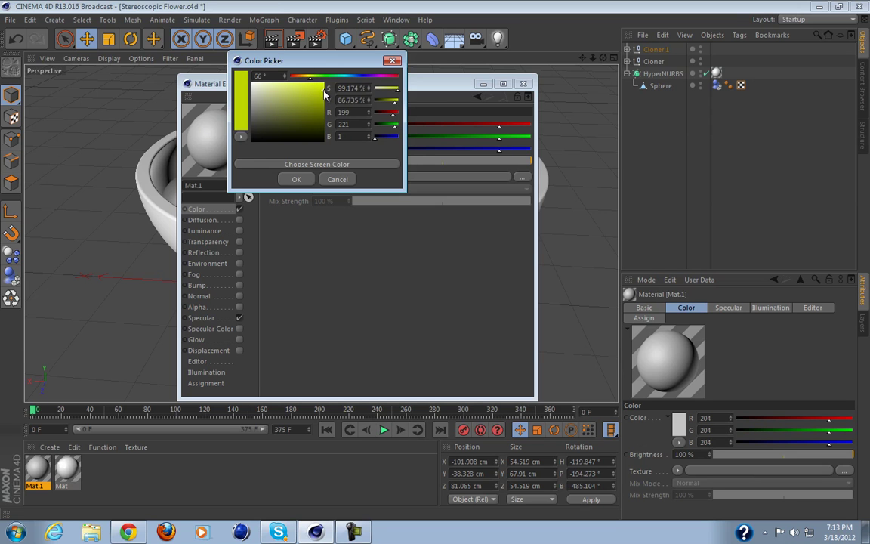
pyautogui.click(296, 179)
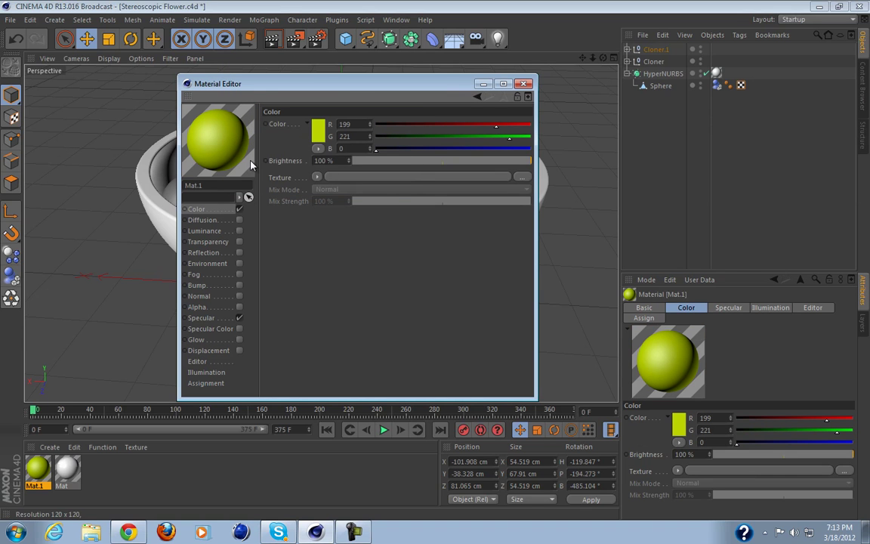
# Enable the green material's Reflection channel at 12% brightness with a Fresnel texture at 22% mix strength.
pyautogui.click(240, 252)
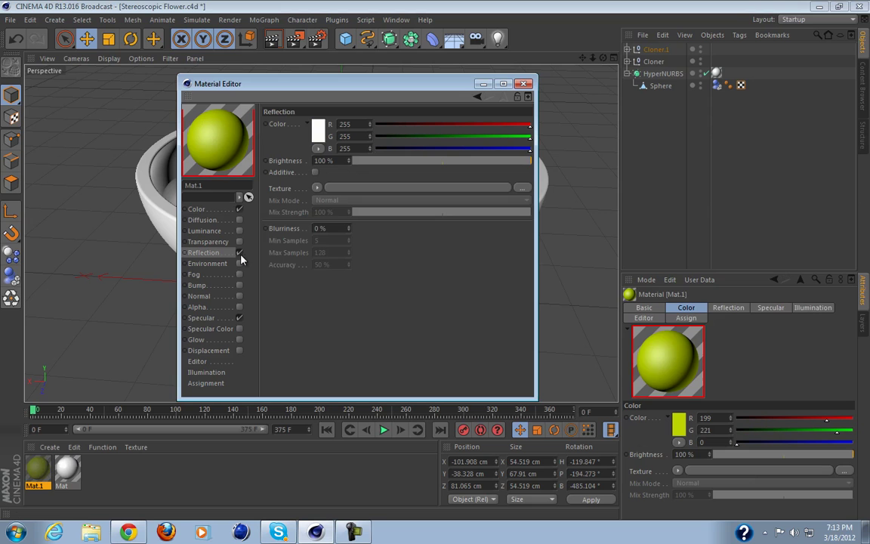
pyautogui.click(376, 161)
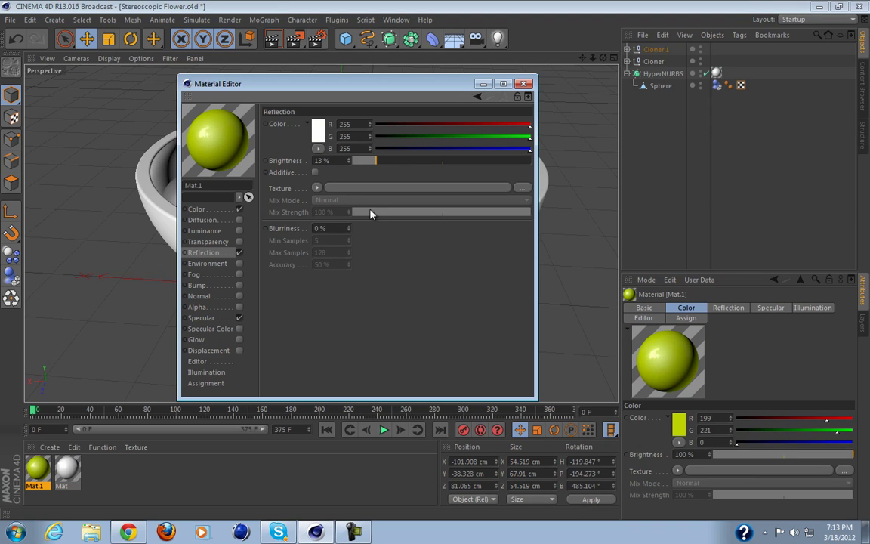
pyautogui.click(317, 187)
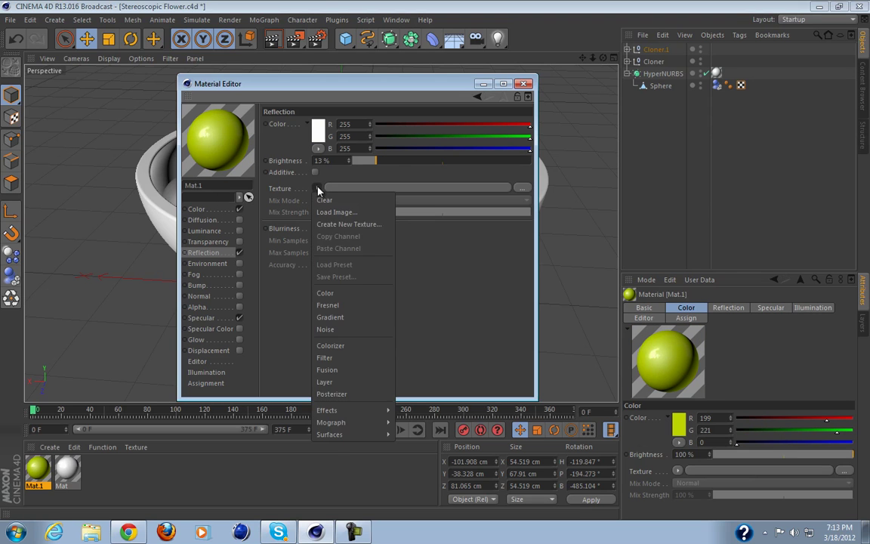
pyautogui.click(363, 305)
pyautogui.click(380, 249)
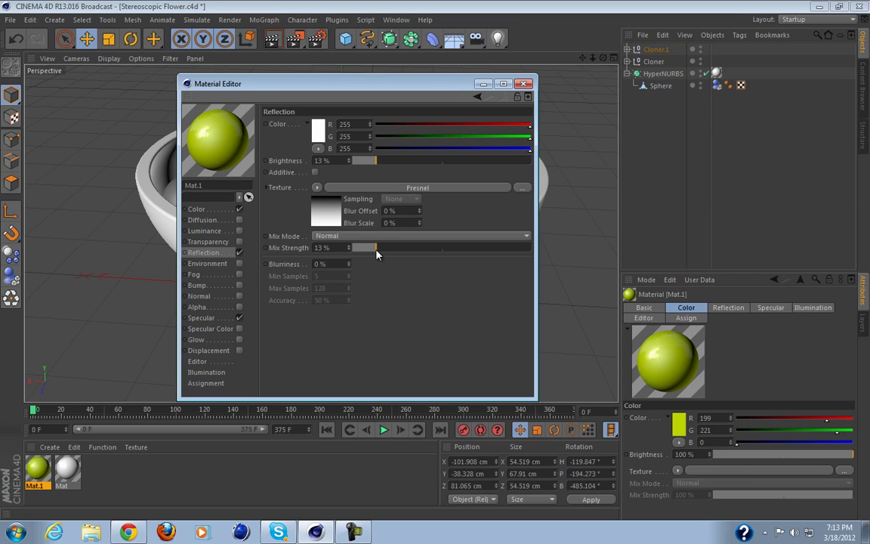
pyautogui.moveTo(376, 250); pyautogui.dragTo(370, 249)
pyautogui.click(372, 161)
pyautogui.click(375, 247)
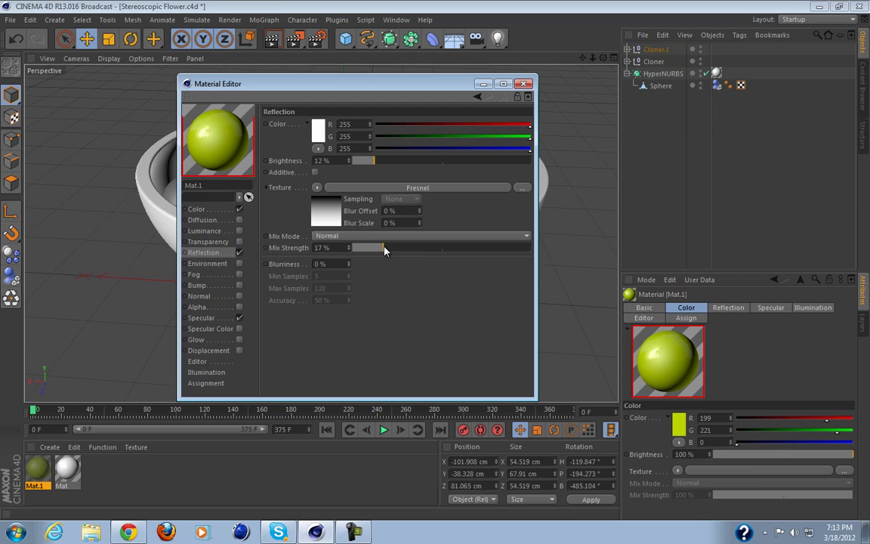
pyautogui.moveTo(382, 249); pyautogui.dragTo(396, 249)
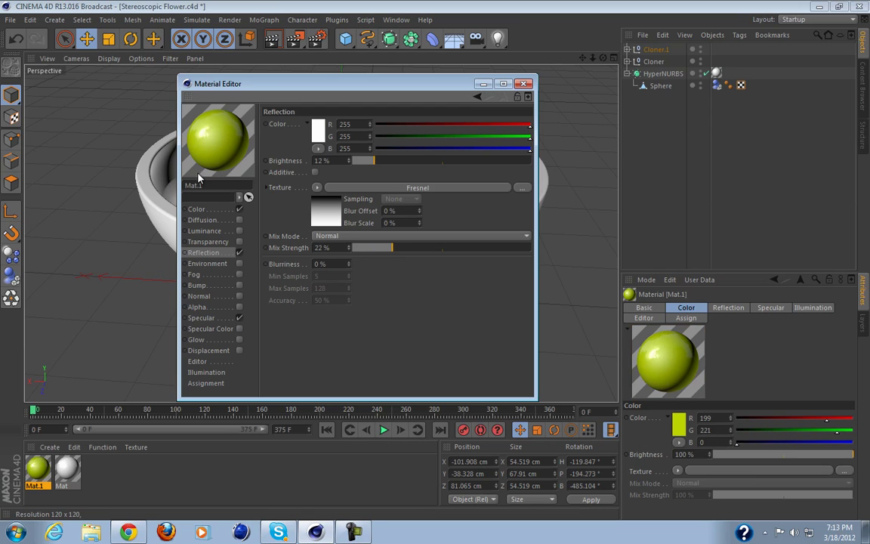
# Try the Metal specular mode on the green material, and switch the mode to Colored.
pyautogui.click(202, 318)
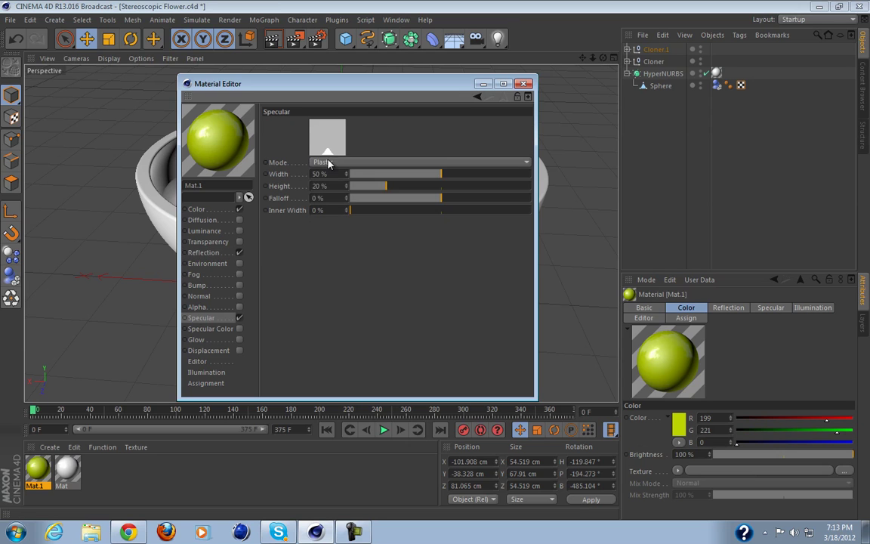
pyautogui.click(328, 163)
pyautogui.click(328, 187)
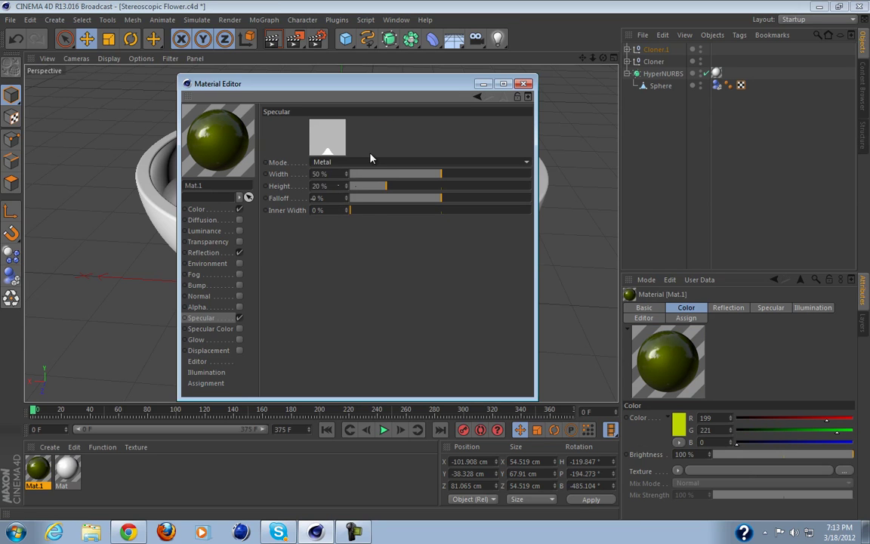
pyautogui.click(359, 163)
pyautogui.click(336, 187)
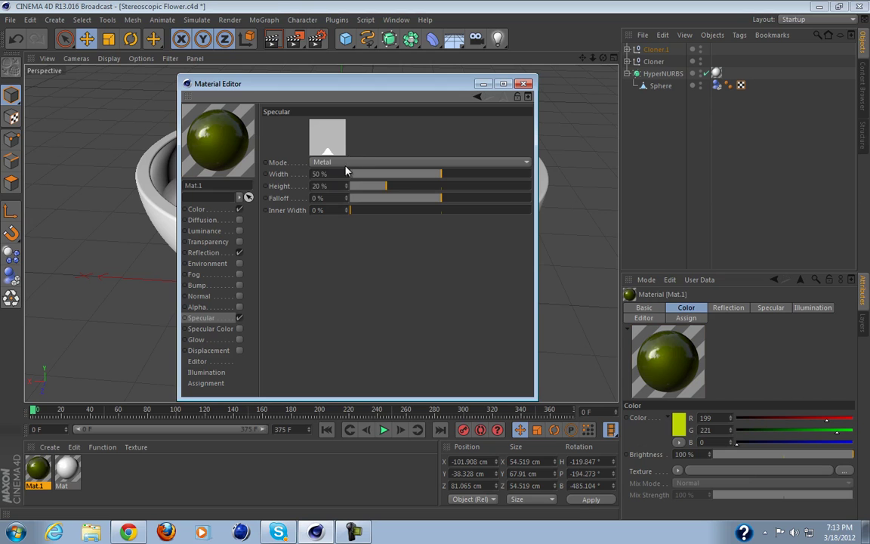
pyautogui.click(340, 164)
pyautogui.click(333, 197)
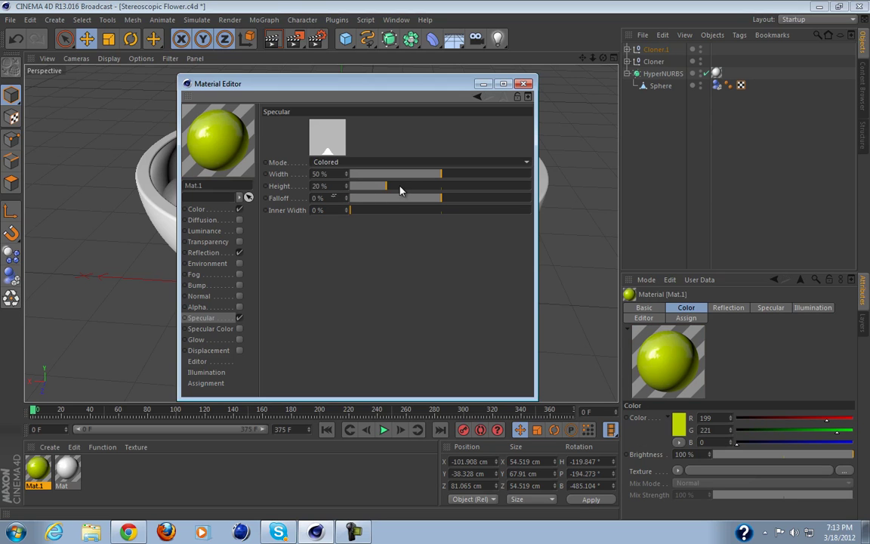
# Set the green material's specular width to 100%, height to 16%, falloff to 0% and inner width to 22%.
pyautogui.moveTo(400, 188); pyautogui.dragTo(638, 194)
pyautogui.moveTo(439, 199)
pyautogui.mouseDown()
pyautogui.moveTo(425, 196)
pyautogui.moveTo(454, 188)
pyautogui.moveTo(404, 188)
pyautogui.moveTo(501, 197)
pyautogui.moveTo(446, 202)
pyautogui.mouseUp()
pyautogui.moveTo(383, 214); pyautogui.dragTo(563, 184)
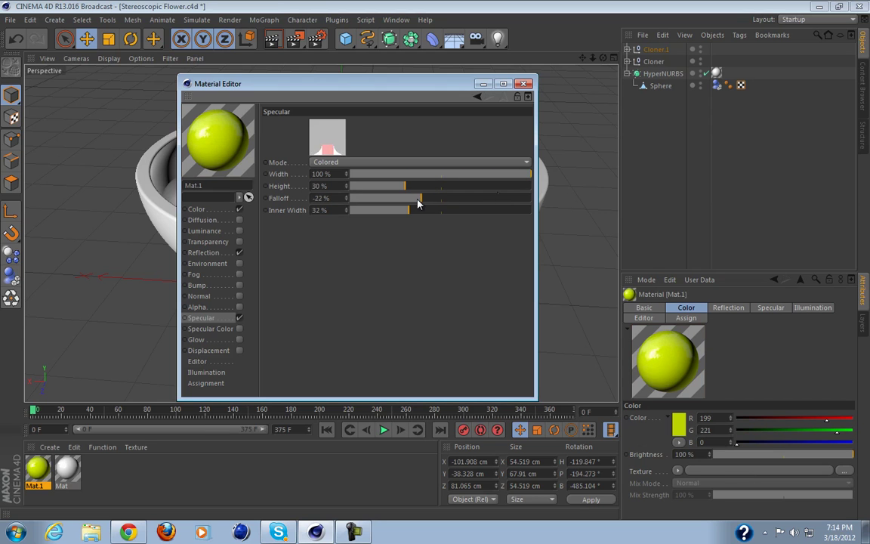
pyautogui.moveTo(431, 203); pyautogui.dragTo(432, 204)
pyautogui.moveTo(393, 188); pyautogui.dragTo(364, 186)
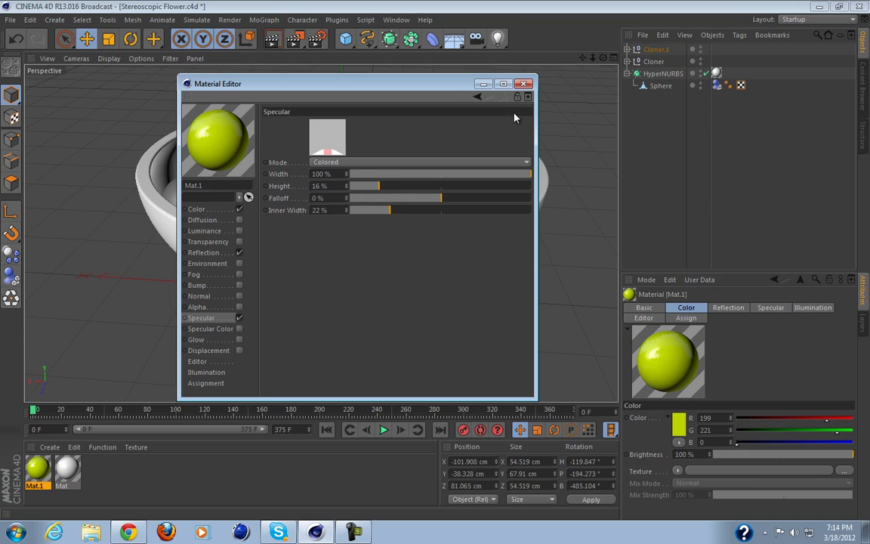
pyautogui.click(526, 85)
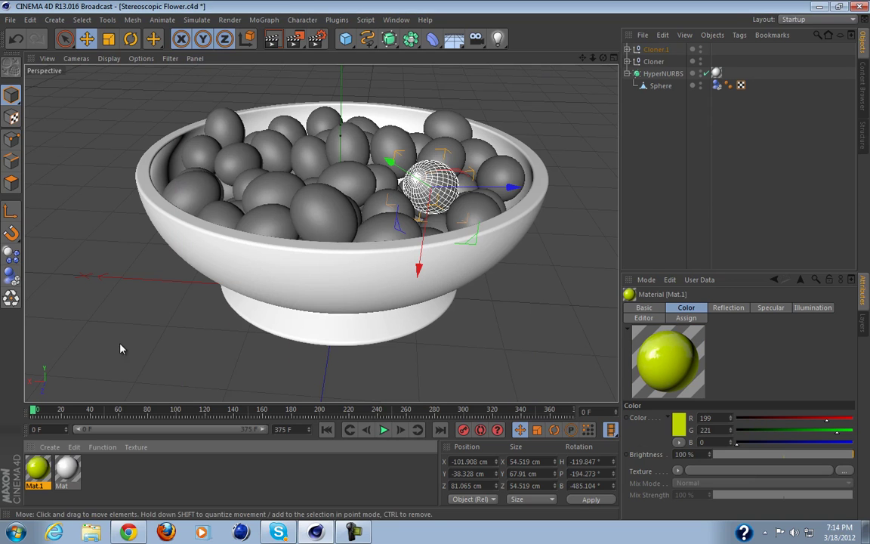
# Apply the green material to both sphere cloners, Cloner.1 and Cloner, and clear the selection.
pyautogui.moveTo(43, 474); pyautogui.dragTo(655, 50)
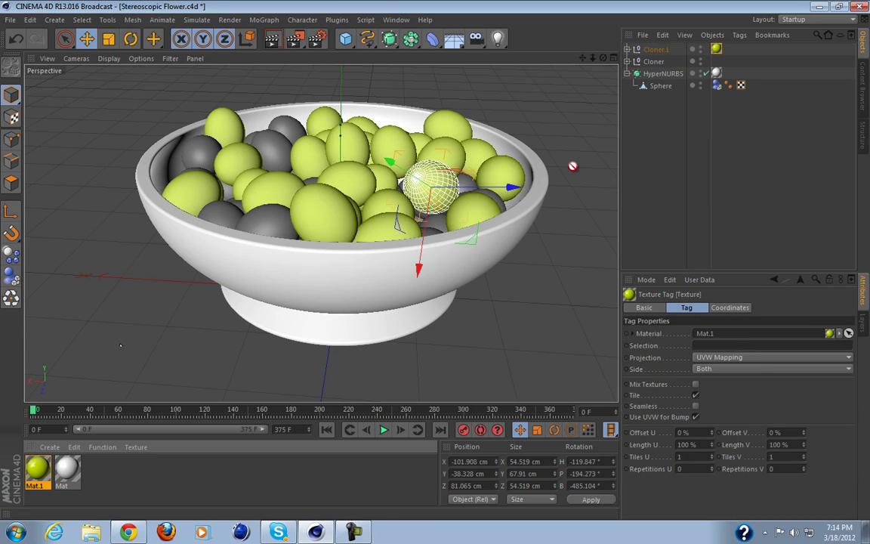
pyautogui.moveTo(572, 165); pyautogui.dragTo(654, 61)
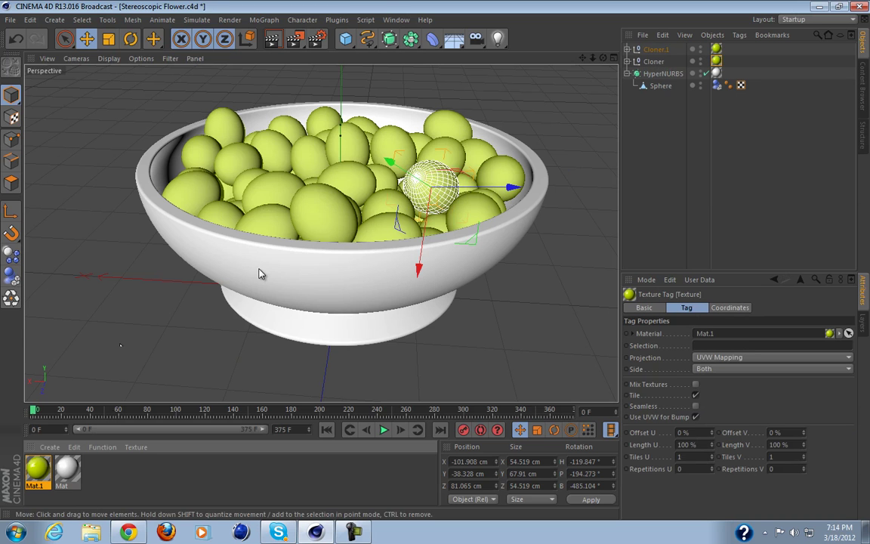
pyautogui.click(797, 179)
# Render a close view of the bowl and spheres in the viewport to check both materials.
pyautogui.scroll(-4, 344, 222)
pyautogui.scroll(5, 329, 207)
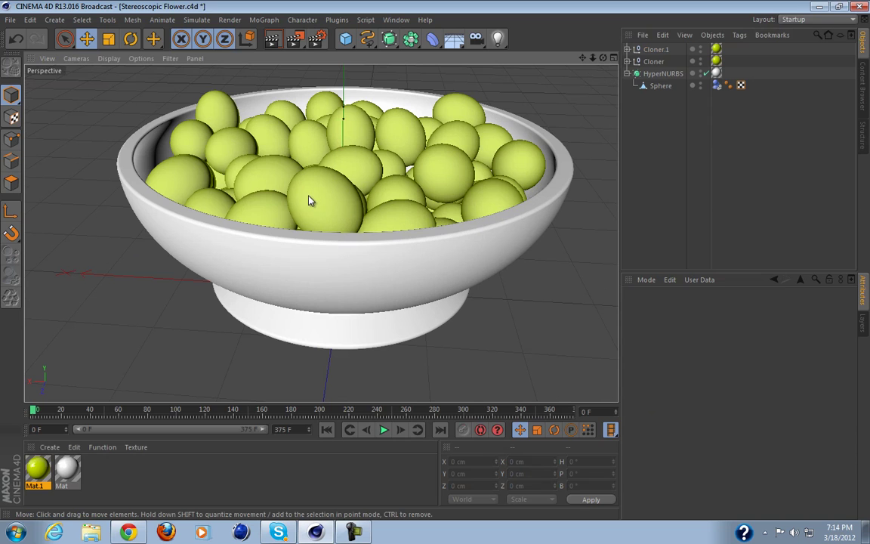
pyautogui.click(275, 39)
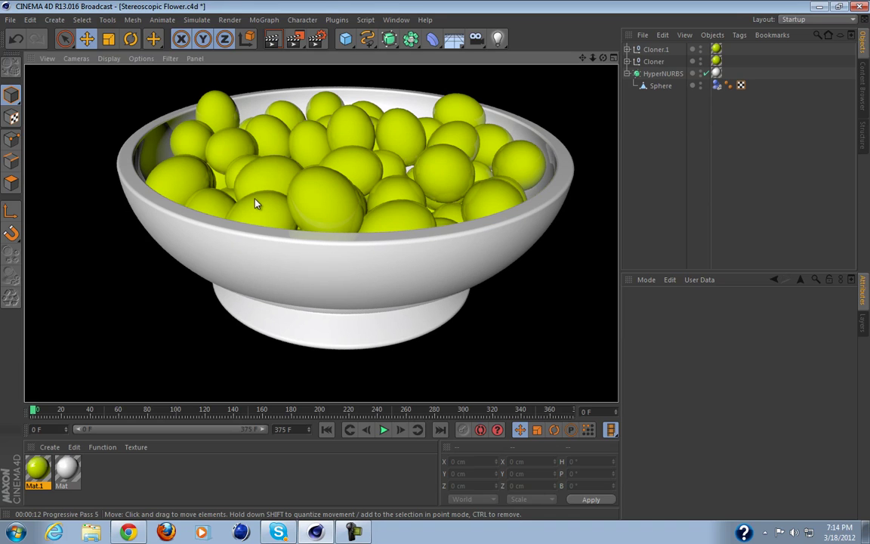
pyautogui.scroll(-4, 256, 204)
pyautogui.scroll(6, 253, 206)
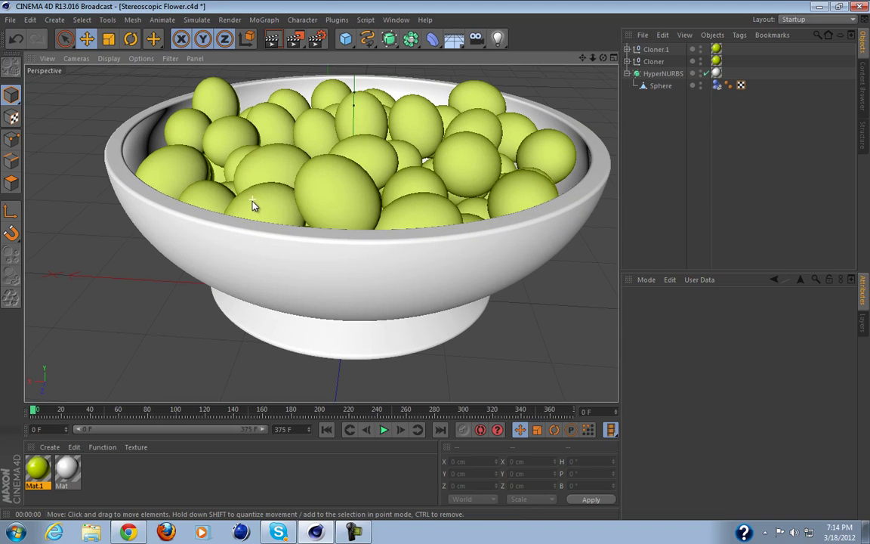
# Add a plane as a floor under the bowl and enlarge it to about 3789 cm wide and 4408 cm high.
pyautogui.scroll(-5, 249, 207)
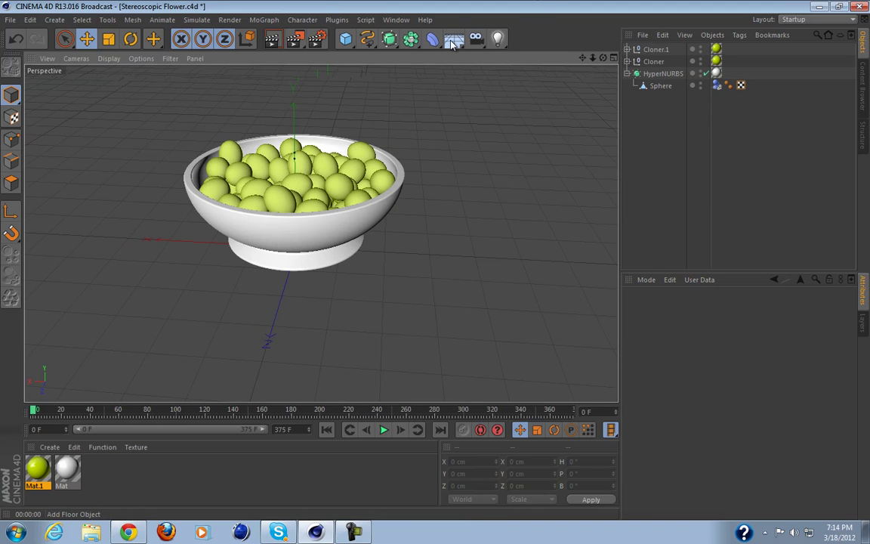
pyautogui.click(345, 38)
pyautogui.click(445, 71)
pyautogui.scroll(-1, 403, 193)
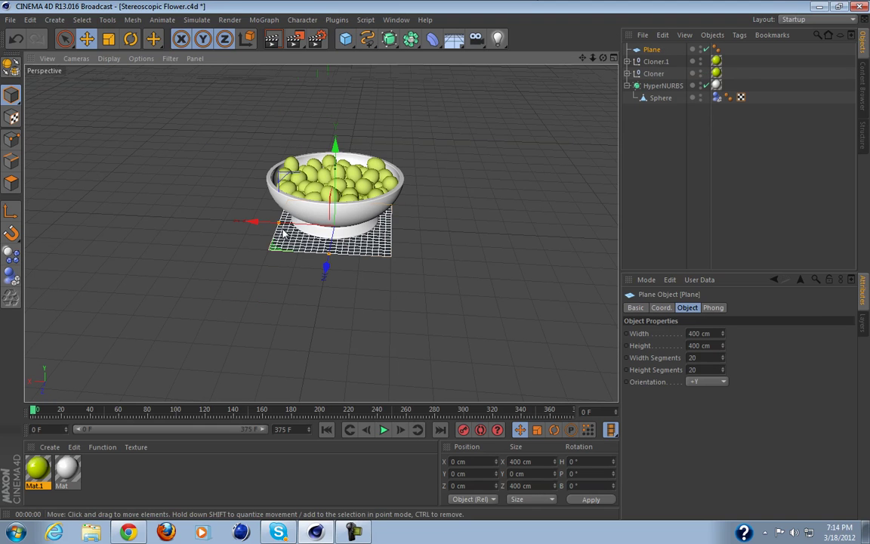
pyautogui.moveTo(283, 232); pyautogui.dragTo(27, 224)
pyautogui.scroll(-4, 499, 273)
pyautogui.moveTo(383, 260); pyautogui.dragTo(413, 438)
pyautogui.scroll(-3, 423, 190)
pyautogui.scroll(-2, 368, 252)
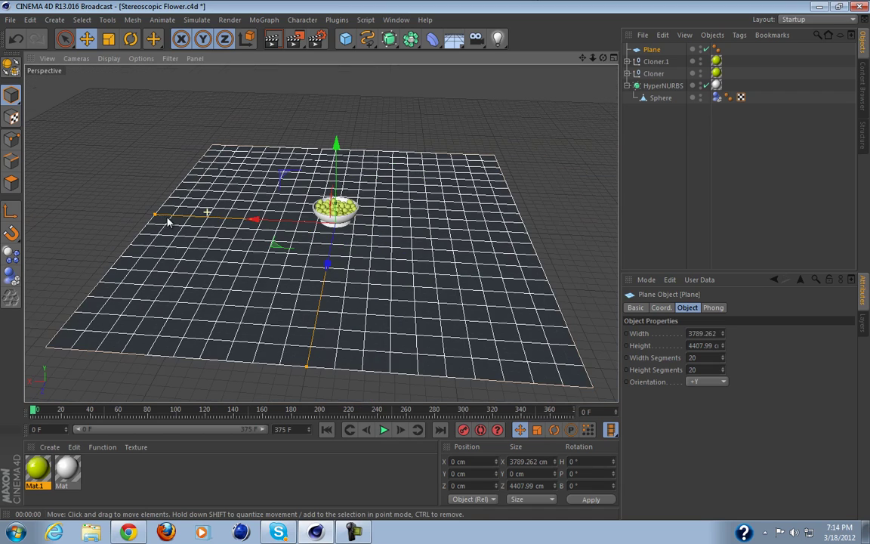
# Enlarge the floor plane to about 7001 cm wide and 7086 cm high.
pyautogui.moveTo(167, 220); pyautogui.dragTo(145, 197)
pyautogui.scroll(-2, 408, 144)
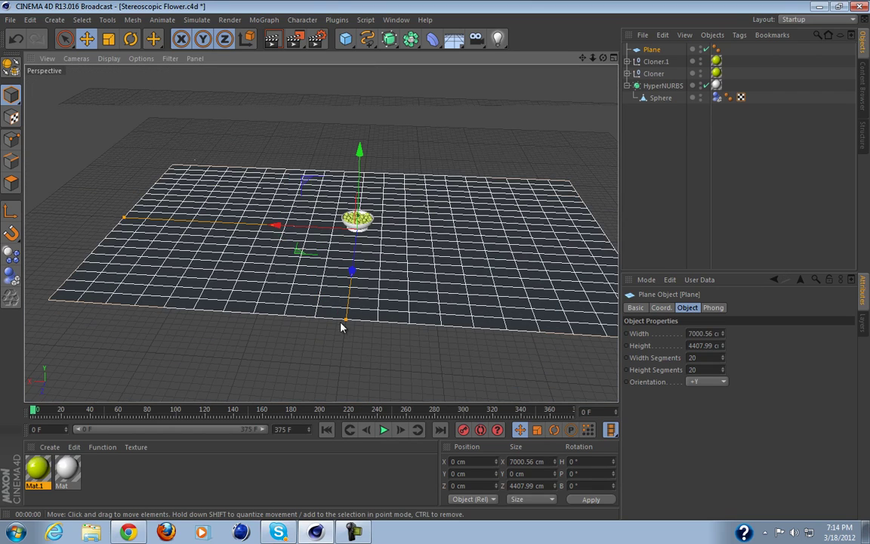
pyautogui.moveTo(340, 326); pyautogui.dragTo(351, 389)
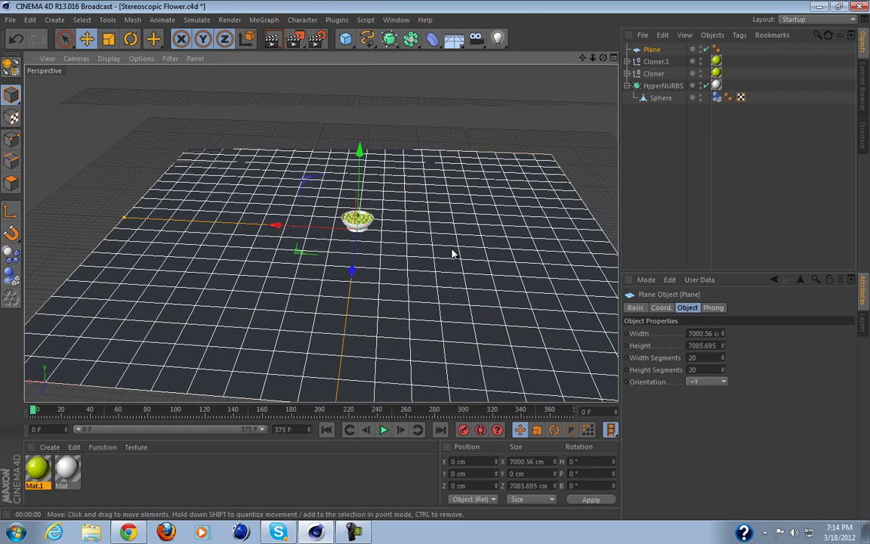
# Raise the floor plane about 26 cm in Y so it meets the bowl's base, and clear the selection.
pyautogui.click(613, 59)
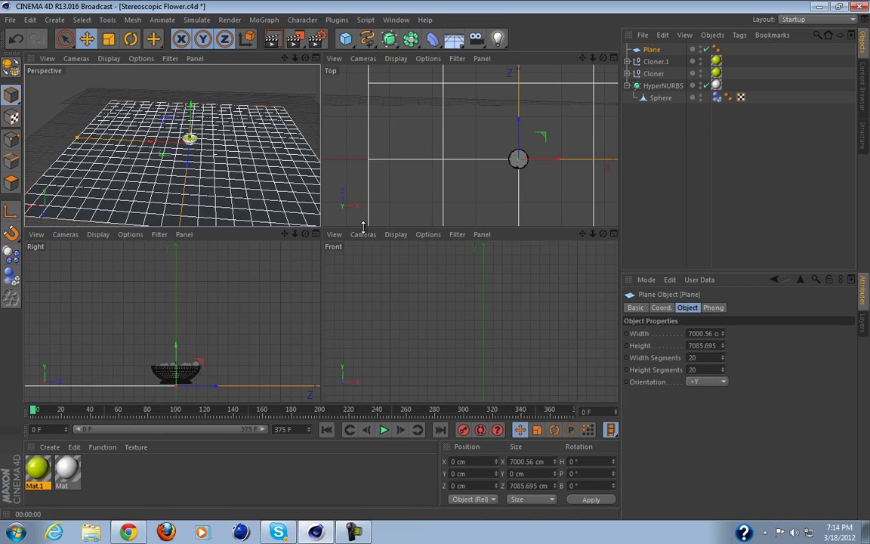
pyautogui.click(316, 235)
pyautogui.scroll(4, 329, 377)
pyautogui.scroll(-2, 336, 224)
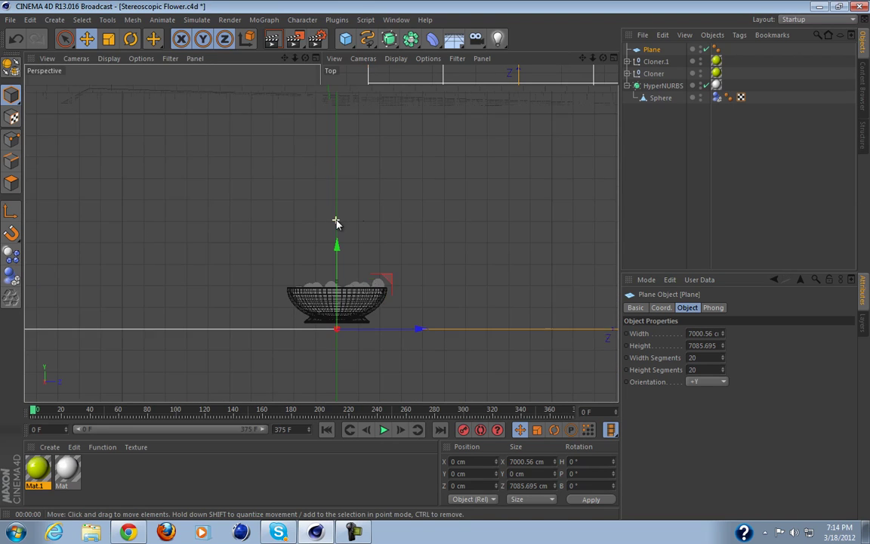
pyautogui.scroll(6, 338, 340)
pyautogui.scroll(1, 340, 303)
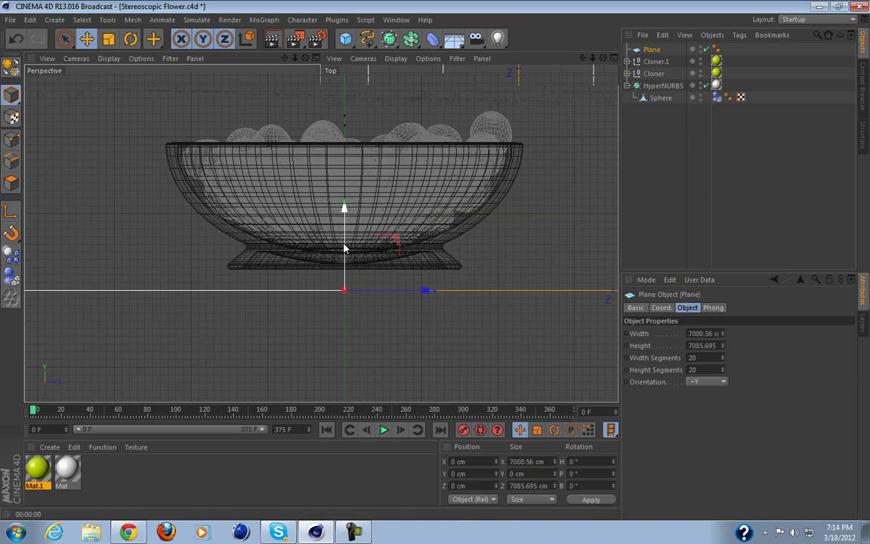
pyautogui.moveTo(344, 249); pyautogui.dragTo(341, 228)
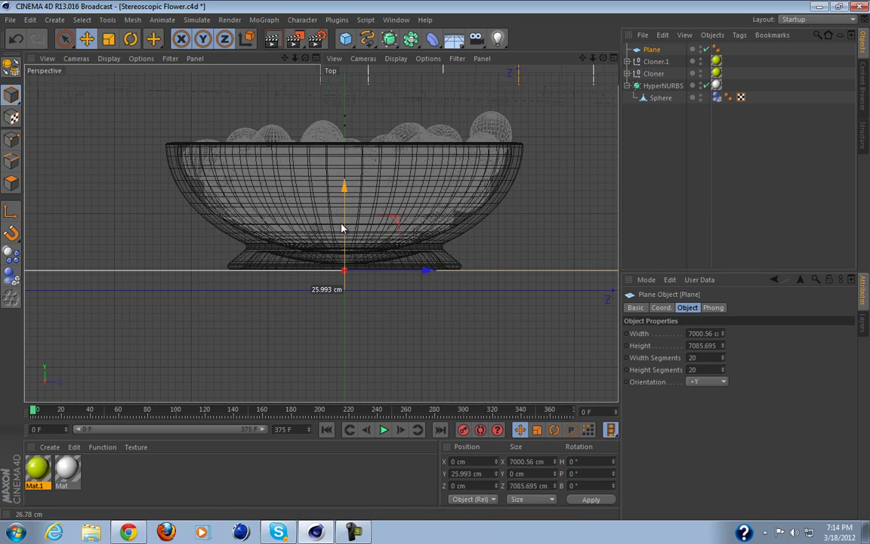
pyautogui.scroll(-3, 310, 310)
pyautogui.click(613, 59)
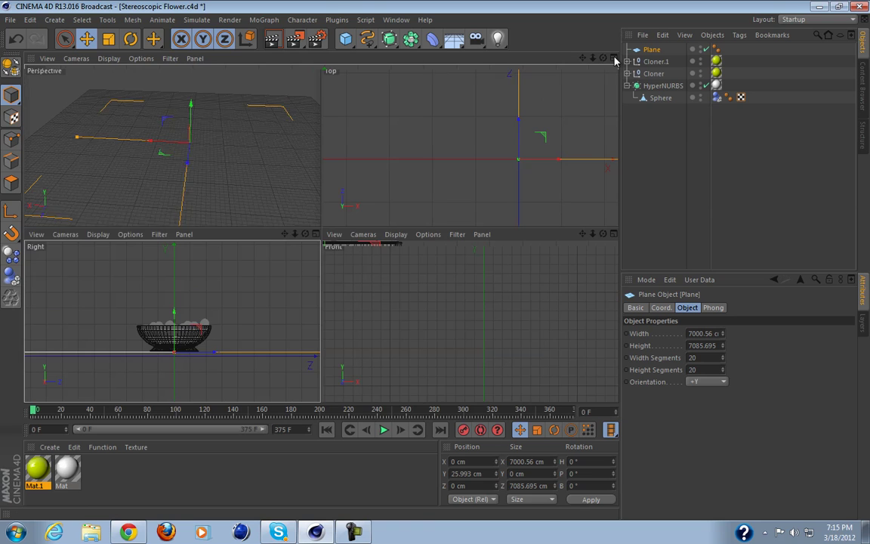
pyautogui.click(315, 58)
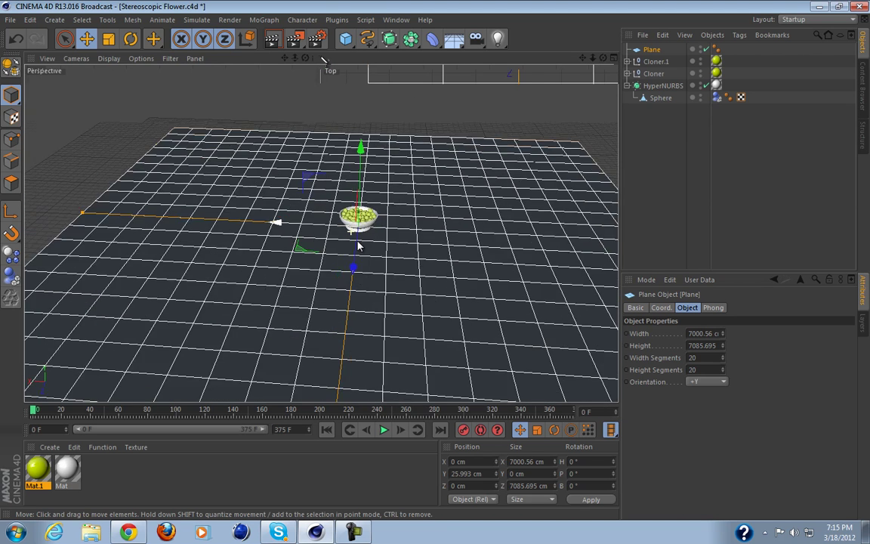
pyautogui.scroll(5, 384, 228)
pyautogui.click(728, 173)
pyautogui.scroll(3, 315, 214)
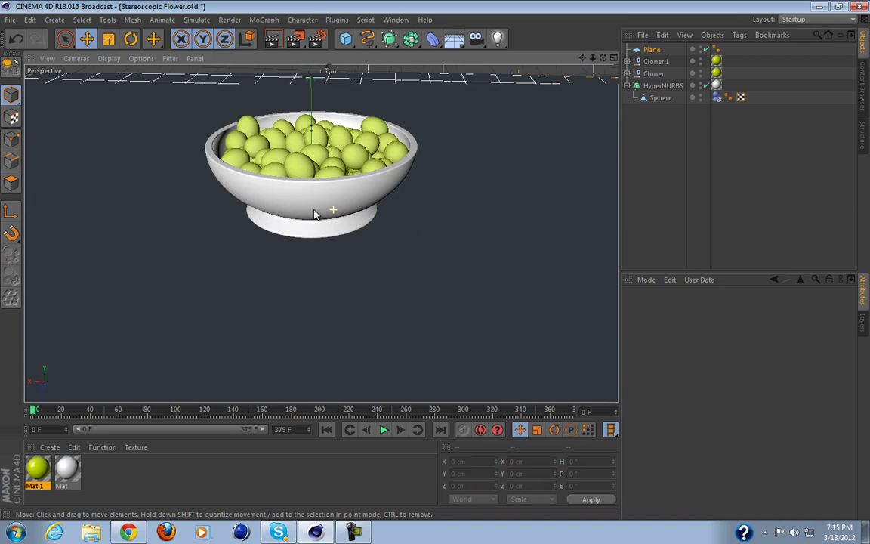
# Add a light and raise it above the bowl to about 989 cm in Y.
pyautogui.scroll(-5, 315, 204)
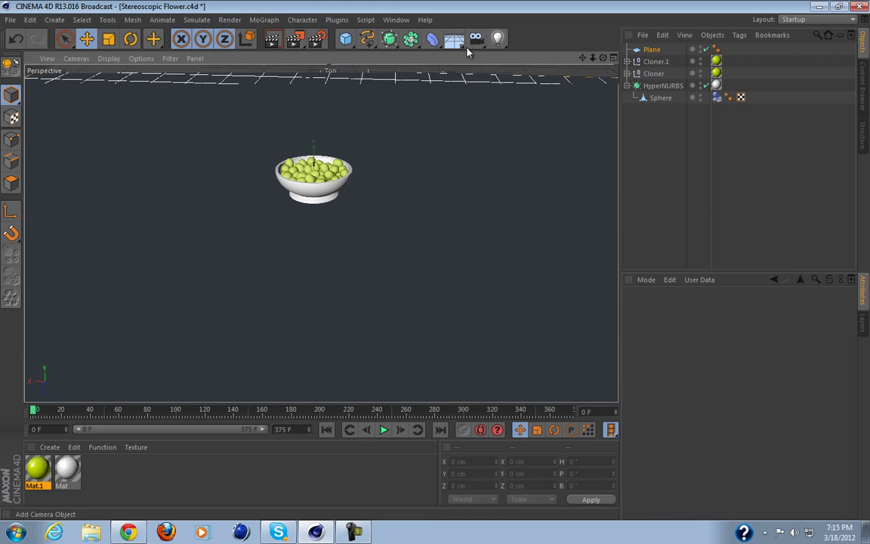
pyautogui.click(496, 42)
pyautogui.scroll(-5, 343, 190)
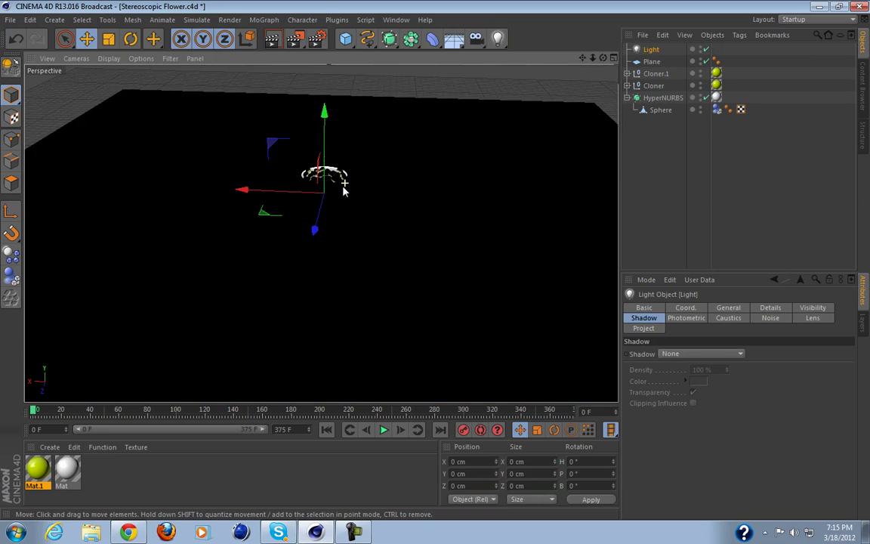
pyautogui.moveTo(334, 164); pyautogui.dragTo(329, 105)
pyautogui.keyDown('alt'); pyautogui.moveTo(329, 258); pyautogui.dragTo(343, 340); pyautogui.keyUp('alt')
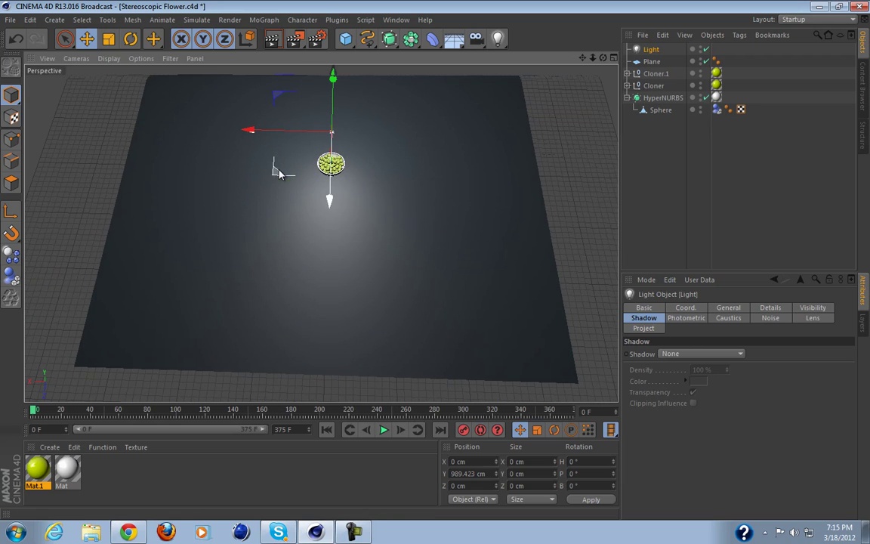
# Move the light off to one side of the bowl, to about X -941 cm and Z -1176 cm.
pyautogui.moveTo(277, 169); pyautogui.dragTo(324, 139)
pyautogui.keyDown('alt'); pyautogui.moveTo(306, 183); pyautogui.dragTo(320, 267); pyautogui.keyUp('alt')
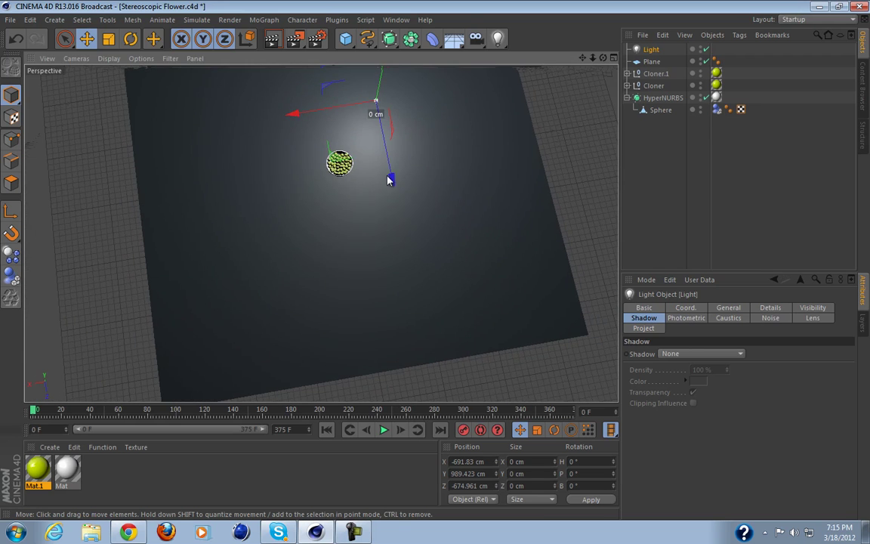
pyautogui.moveTo(390, 178); pyautogui.dragTo(391, 146)
pyautogui.moveTo(314, 83); pyautogui.dragTo(328, 79)
pyautogui.keyDown('alt'); pyautogui.moveTo(336, 187); pyautogui.dragTo(330, 225); pyautogui.keyUp('alt')
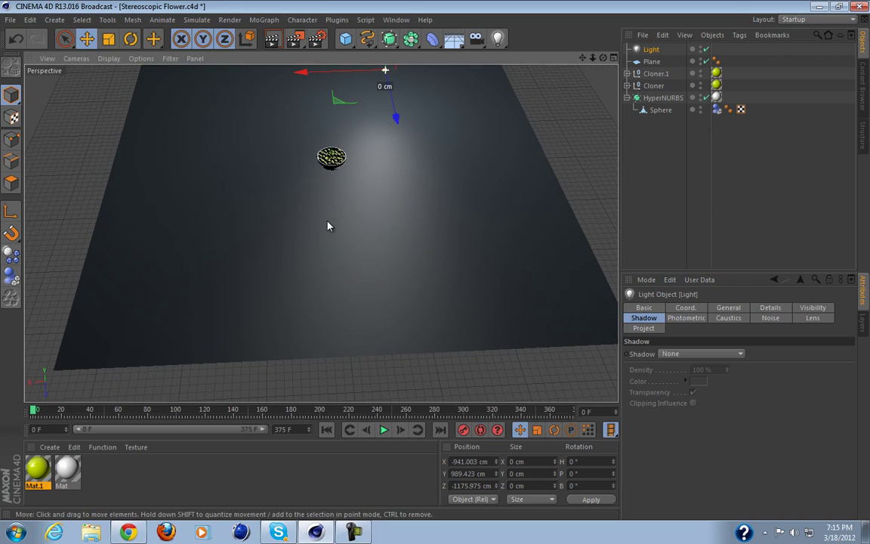
# Move the light farther from the bowl, to about X -1506 cm and Z -2352 cm.
pyautogui.scroll(3, 316, 234)
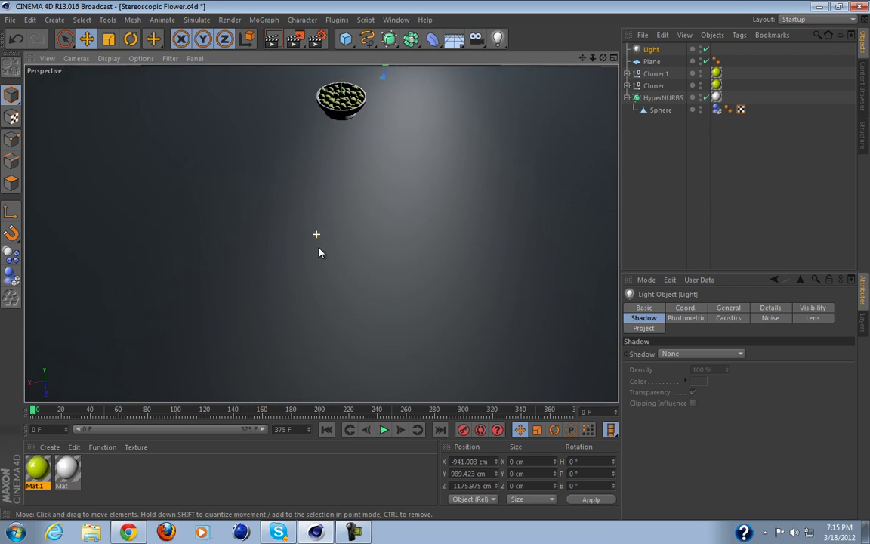
pyautogui.keyDown('alt'); pyautogui.moveTo(350, 207); pyautogui.dragTo(345, 161); pyautogui.keyUp('alt')
pyautogui.scroll(3, 324, 194)
pyautogui.scroll(6, 326, 246)
pyautogui.scroll(-5, 329, 236)
pyautogui.scroll(8, 296, 270)
pyautogui.keyDown('alt'); pyautogui.moveTo(347, 253); pyautogui.dragTo(335, 281, button='middle'); pyautogui.keyUp('alt')
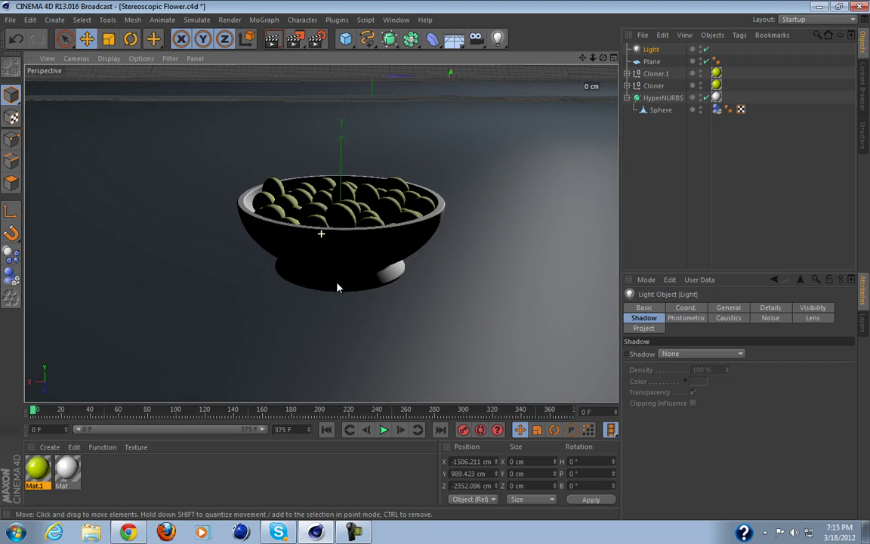
# Lower the light to about 883 cm in Y.
pyautogui.scroll(-5, 334, 280)
pyautogui.scroll(-4, 334, 280)
pyautogui.keyDown('alt'); pyautogui.moveTo(355, 247); pyautogui.dragTo(348, 289, button='middle'); pyautogui.keyUp('alt')
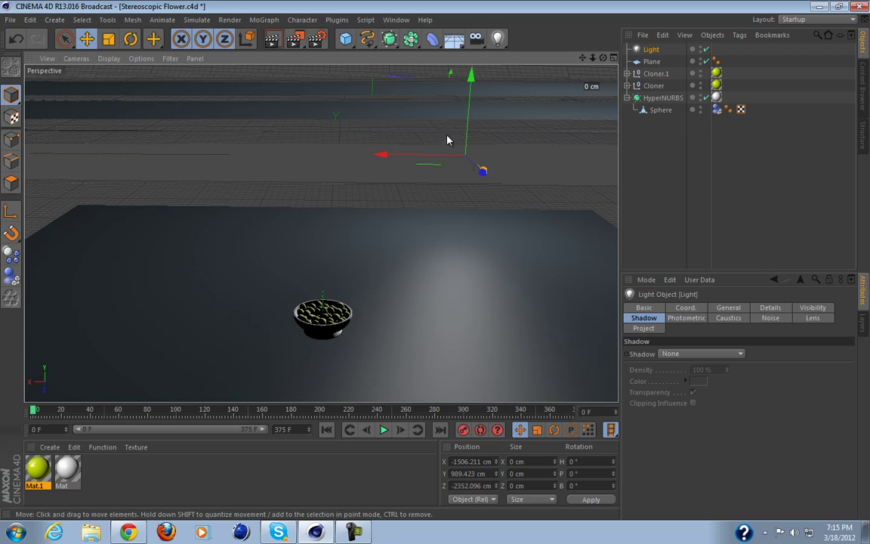
pyautogui.keyDown('alt'); pyautogui.moveTo(364, 286); pyautogui.dragTo(360, 251); pyautogui.keyUp('alt')
# Render a close view of the bowl in the viewport to check the lighting, and clear the selection.
pyautogui.scroll(2, 306, 308)
pyautogui.keyDown('alt'); pyautogui.moveTo(305, 311); pyautogui.dragTo(333, 325); pyautogui.keyUp('alt')
pyautogui.click(333, 324)
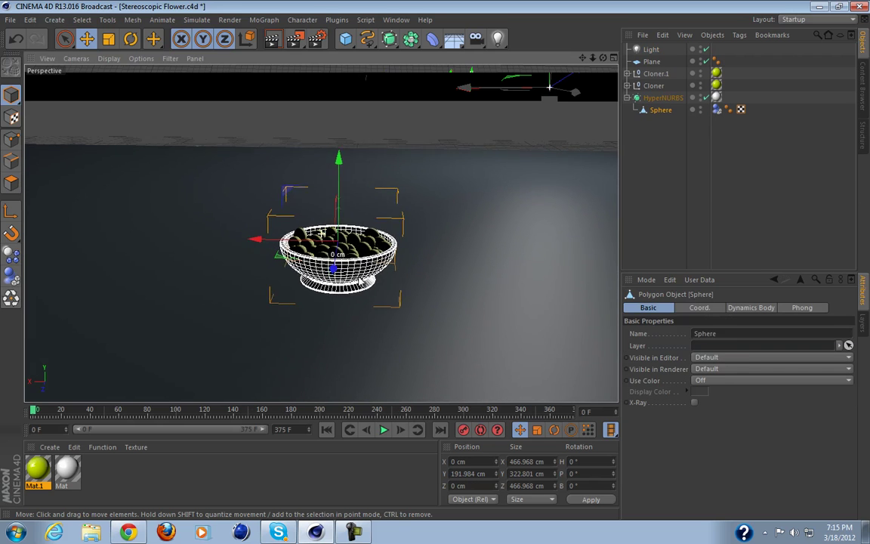
pyautogui.scroll(3, 370, 285)
pyautogui.keyDown('alt'); pyautogui.moveTo(369, 285); pyautogui.dragTo(317, 253); pyautogui.keyUp('alt')
pyautogui.click(282, 40)
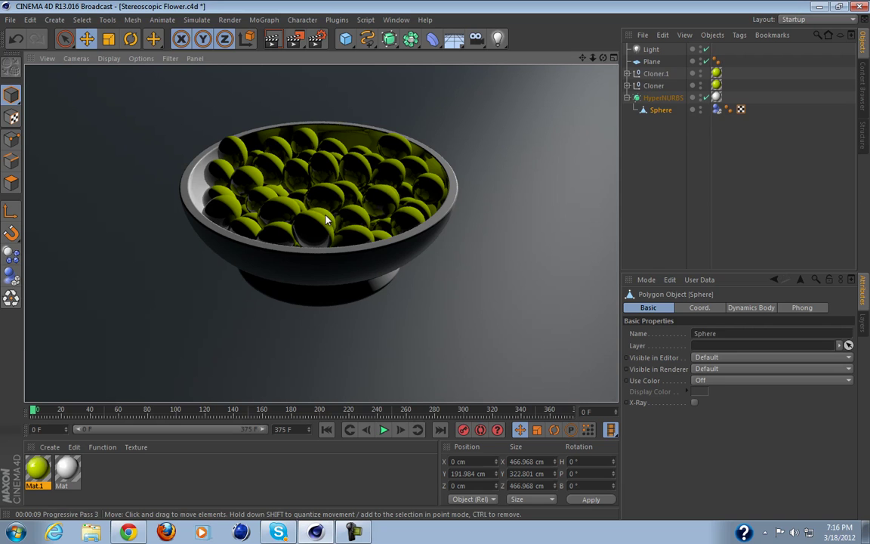
pyautogui.click(327, 219)
pyautogui.scroll(-3, 326, 219)
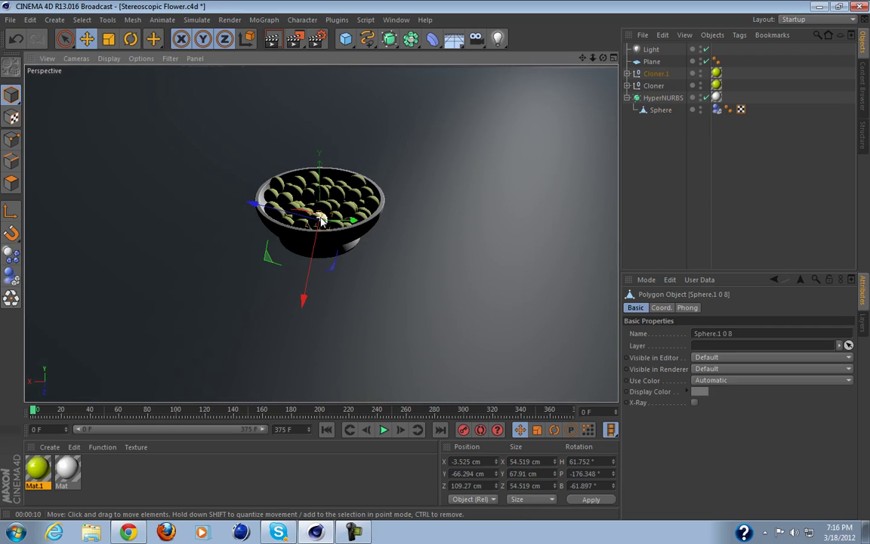
pyautogui.click(764, 174)
# Give the light soft shadow maps with a 500x500 shadow map.
pyautogui.scroll(-7, 495, 238)
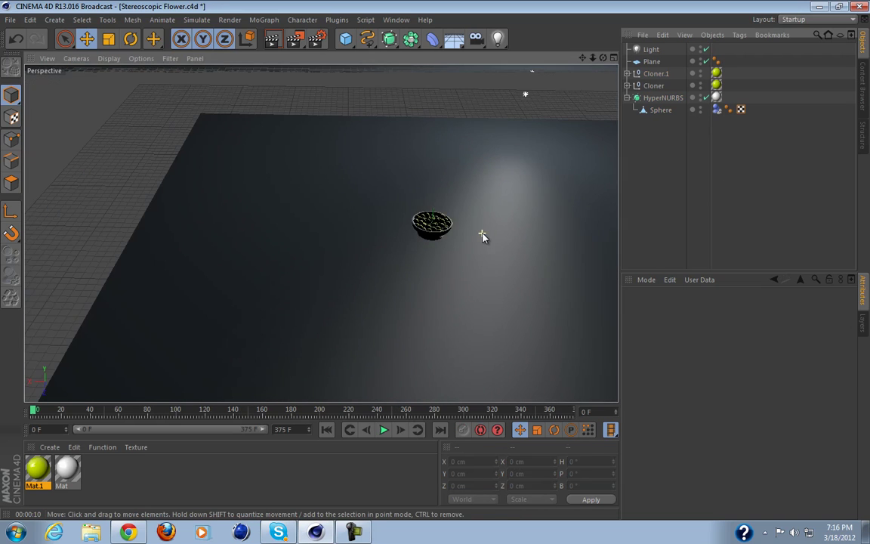
pyautogui.scroll(3, 496, 238)
pyautogui.scroll(3, 496, 239)
pyautogui.scroll(-5, 495, 239)
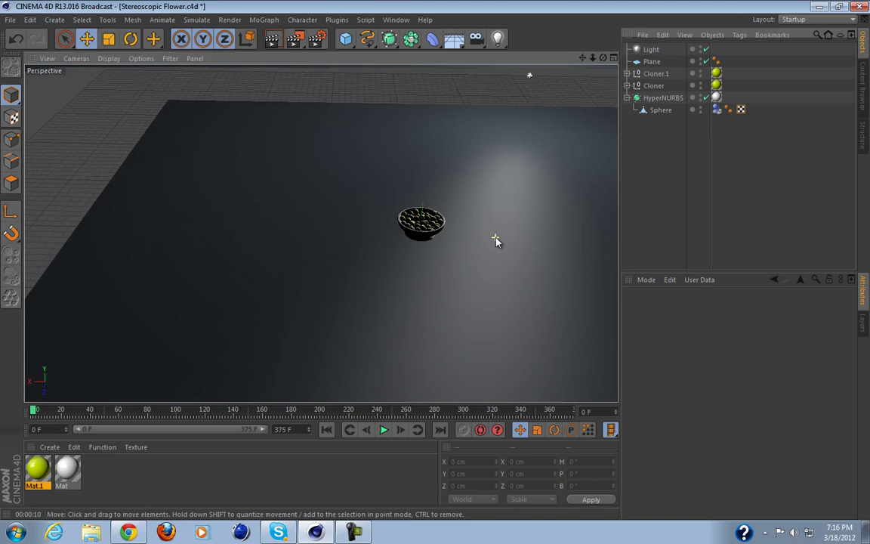
pyautogui.scroll(6, 496, 239)
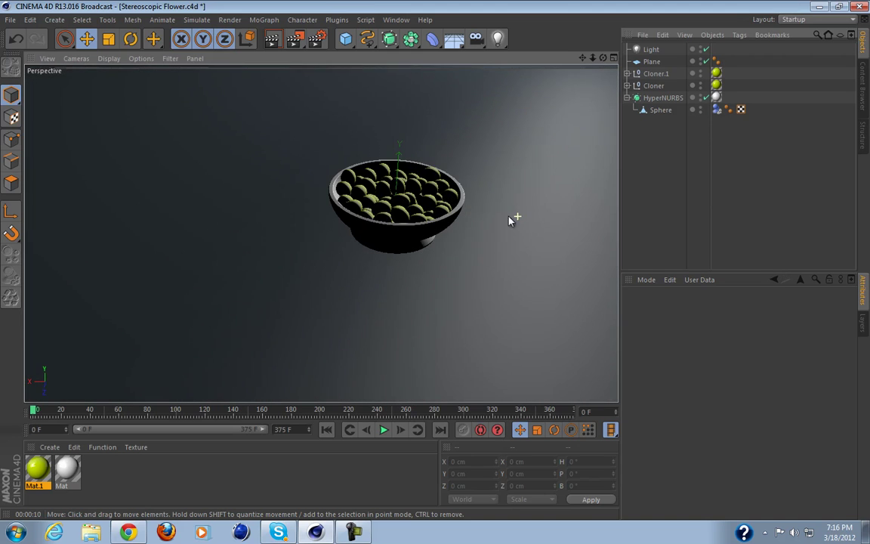
pyautogui.scroll(1, 388, 237)
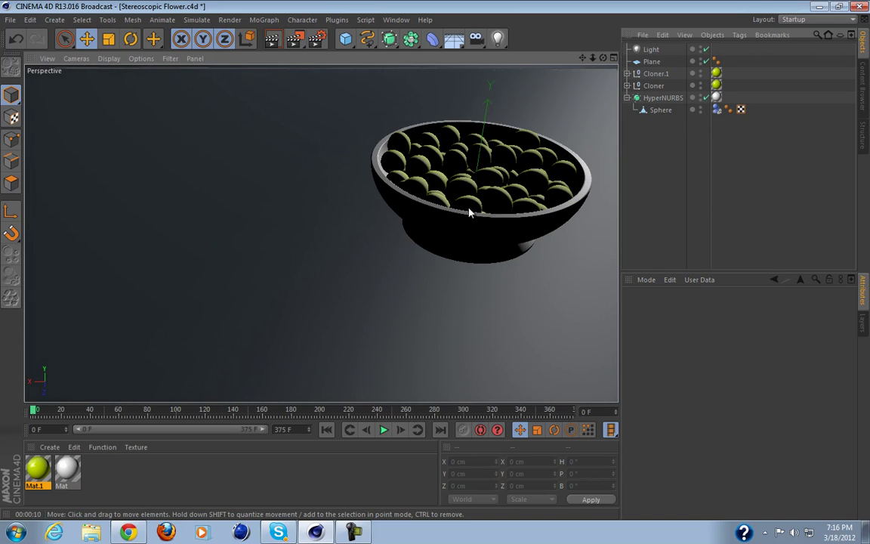
pyautogui.click(648, 50)
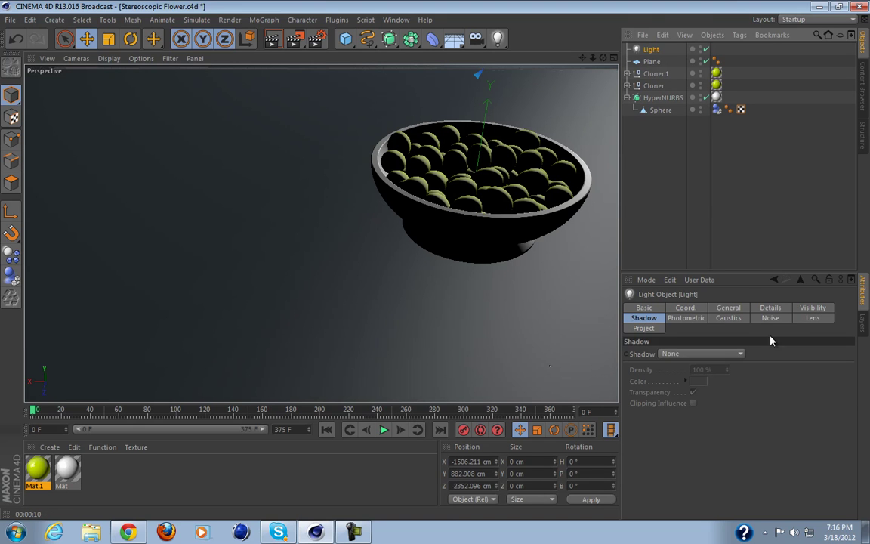
pyautogui.click(724, 353)
pyautogui.click(724, 378)
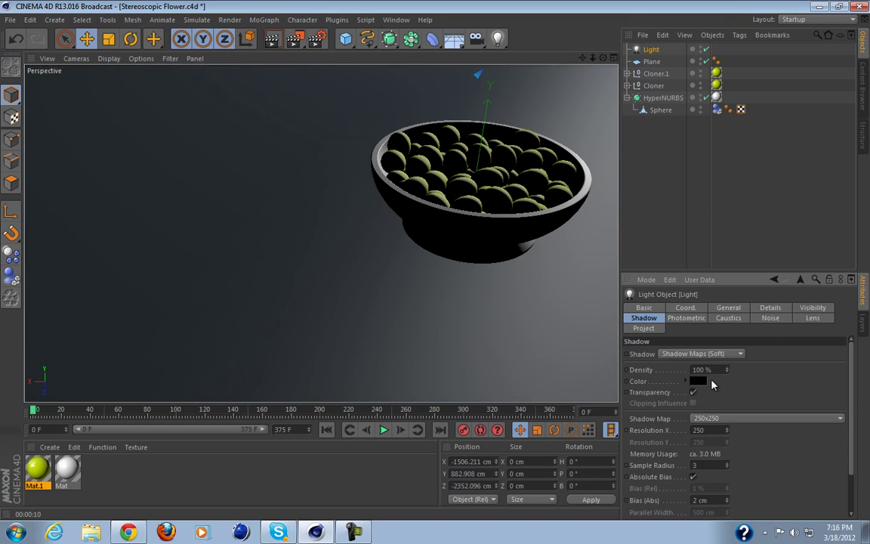
pyautogui.click(750, 424)
pyautogui.click(680, 299)
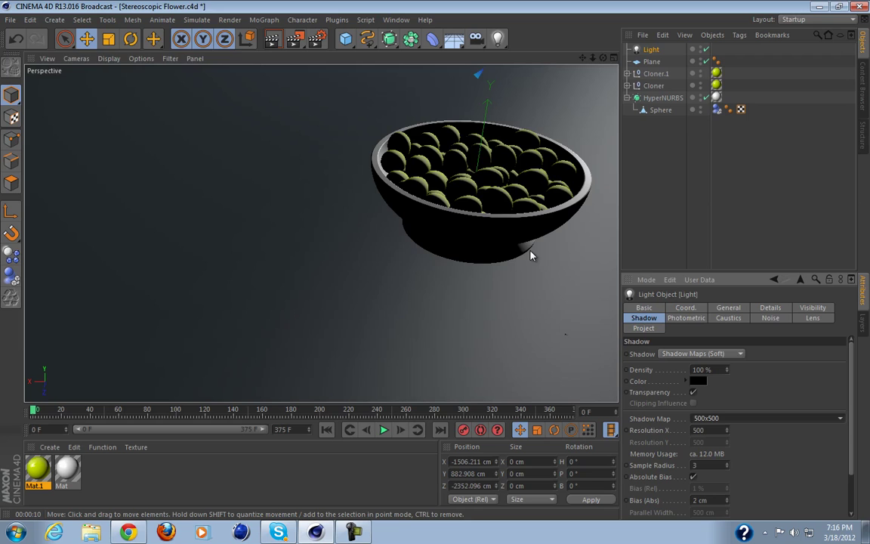
# Render a close view of the bowl and spheres in the viewport to check the light's soft shadows.
pyautogui.keyDown('alt'); pyautogui.moveTo(530, 250); pyautogui.dragTo(459, 259, button='middle'); pyautogui.keyUp('alt')
pyautogui.click(721, 188)
pyautogui.scroll(1, 286, 266)
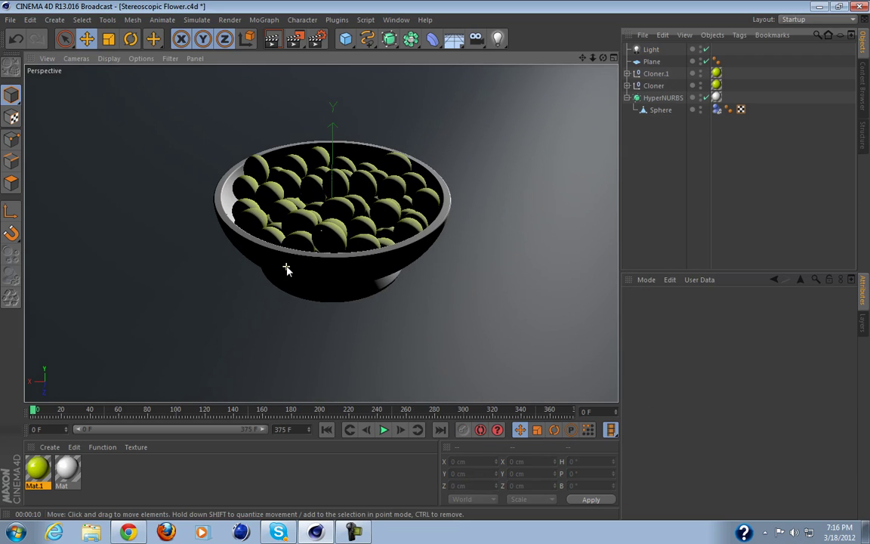
pyautogui.scroll(4, 286, 266)
pyautogui.keyDown('alt'); pyautogui.moveTo(313, 223); pyautogui.dragTo(309, 247, button='middle'); pyautogui.keyUp('alt')
pyautogui.scroll(-2, 301, 236)
pyautogui.scroll(1, 300, 235)
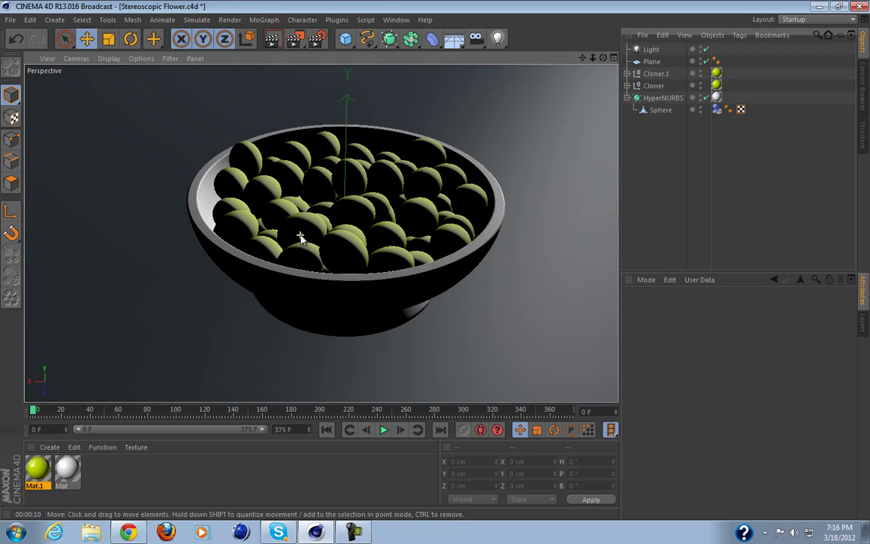
pyautogui.scroll(2, 299, 237)
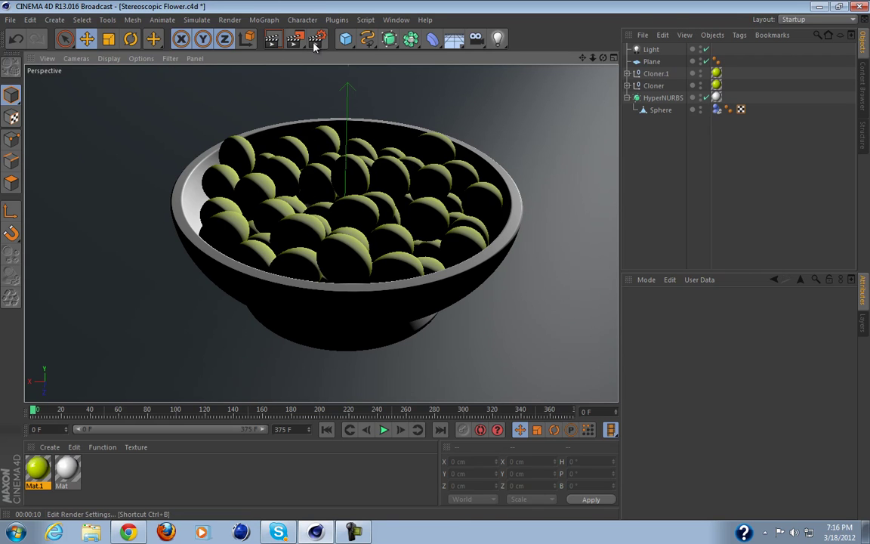
pyautogui.click(274, 39)
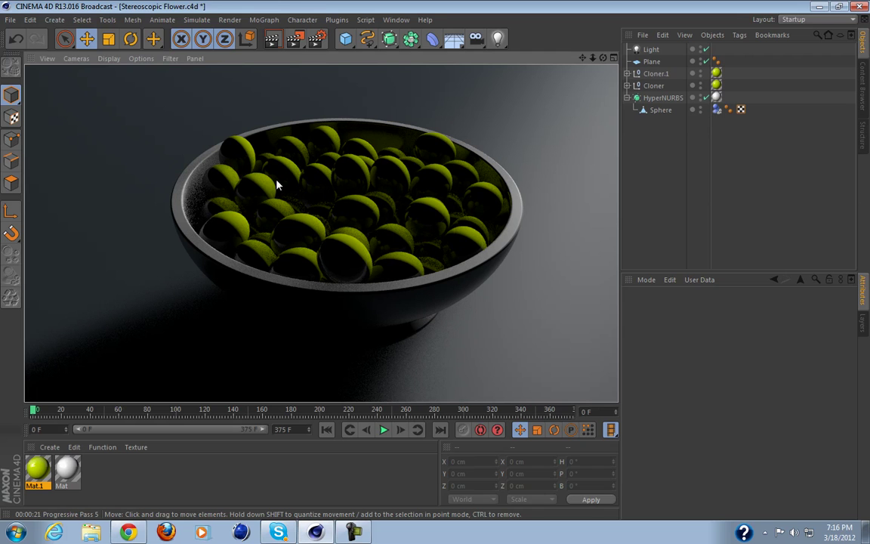
# Set the Physical renderer's sampler to Adaptive in the render settings.
pyautogui.click(319, 37)
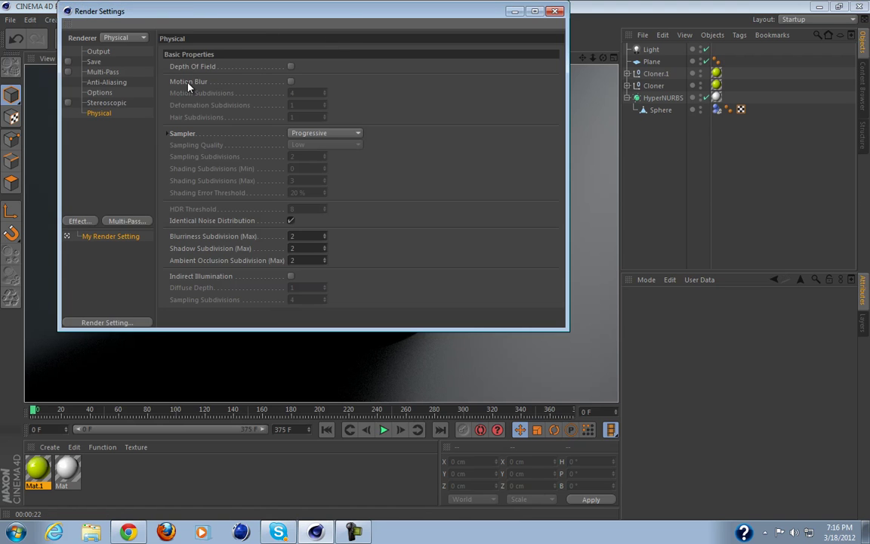
pyautogui.moveTo(312, 11); pyautogui.dragTo(330, 123)
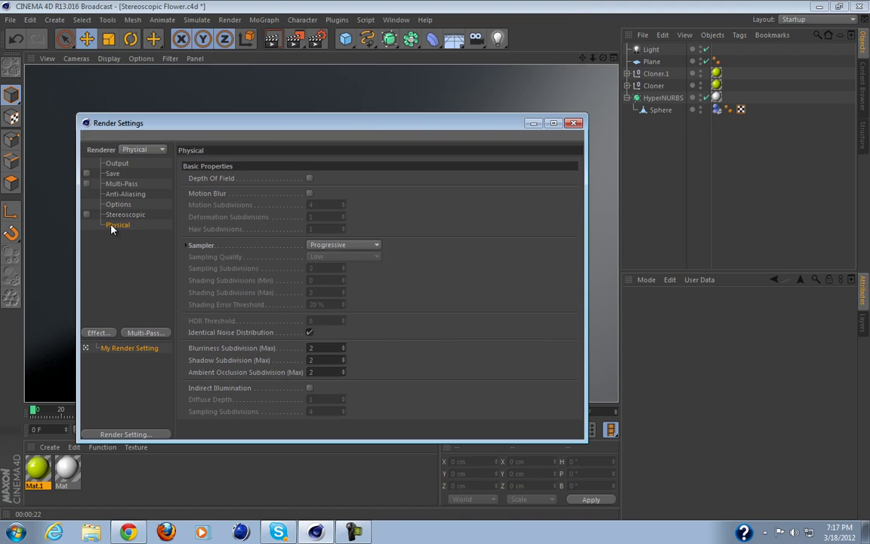
pyautogui.click(336, 245)
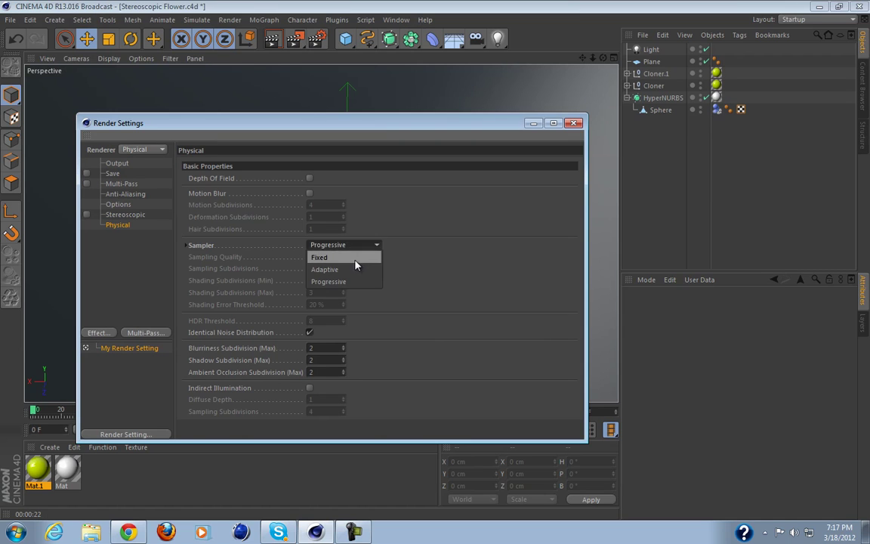
pyautogui.click(359, 271)
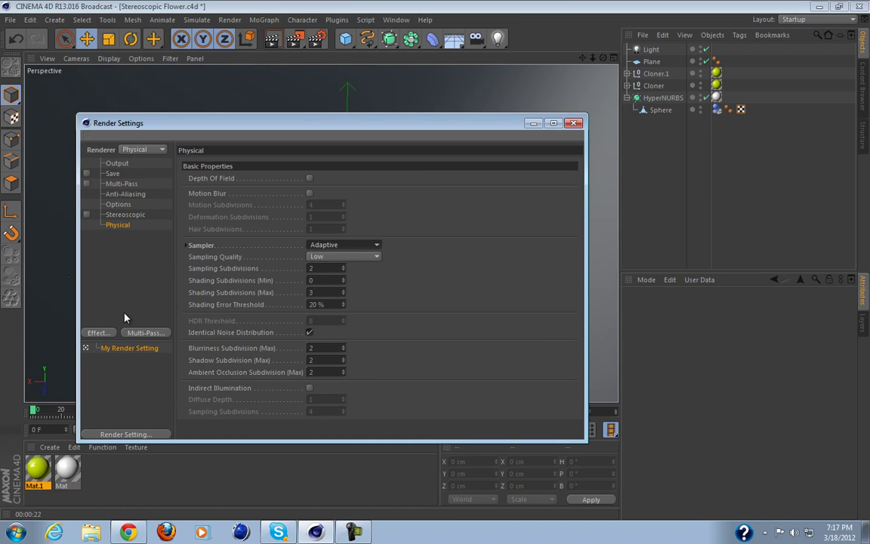
# Add the Global Illumination effect to the Physical render setup and close the render settings.
pyautogui.click(97, 333)
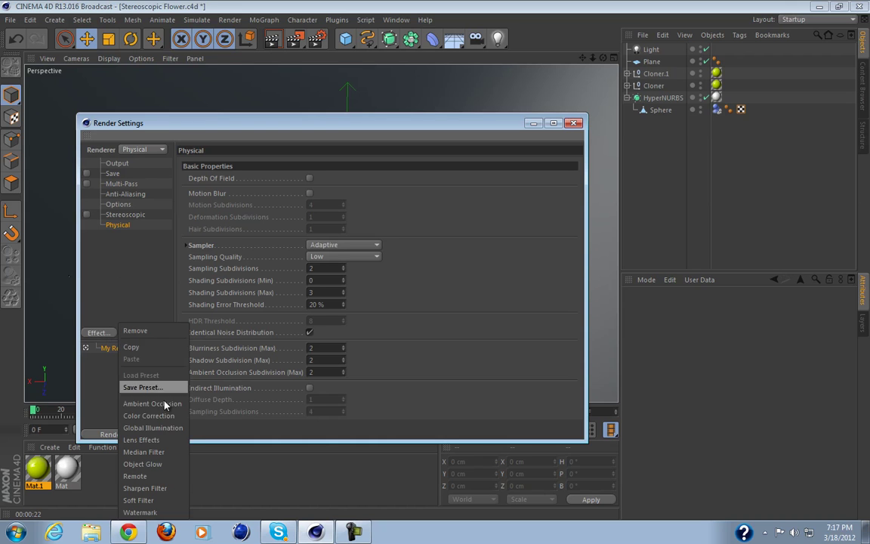
pyautogui.click(164, 428)
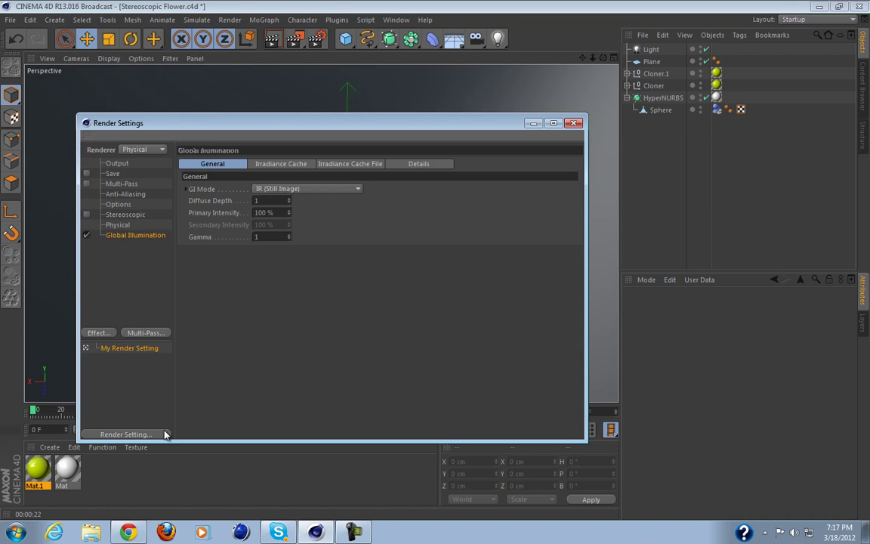
pyautogui.click(117, 225)
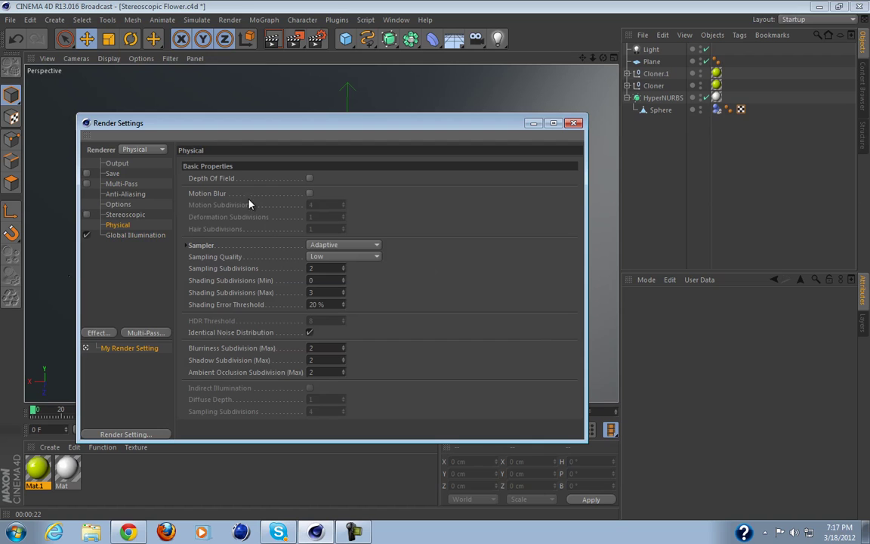
pyautogui.click(129, 235)
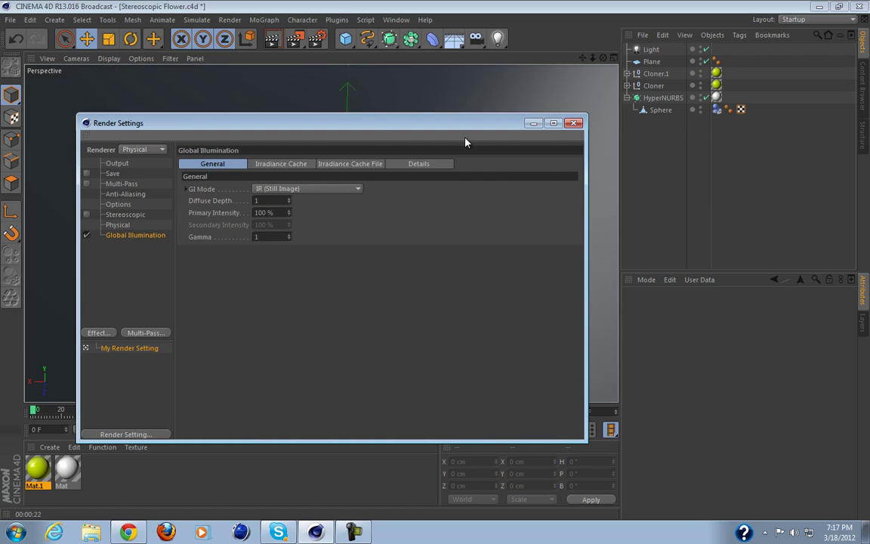
pyautogui.click(574, 123)
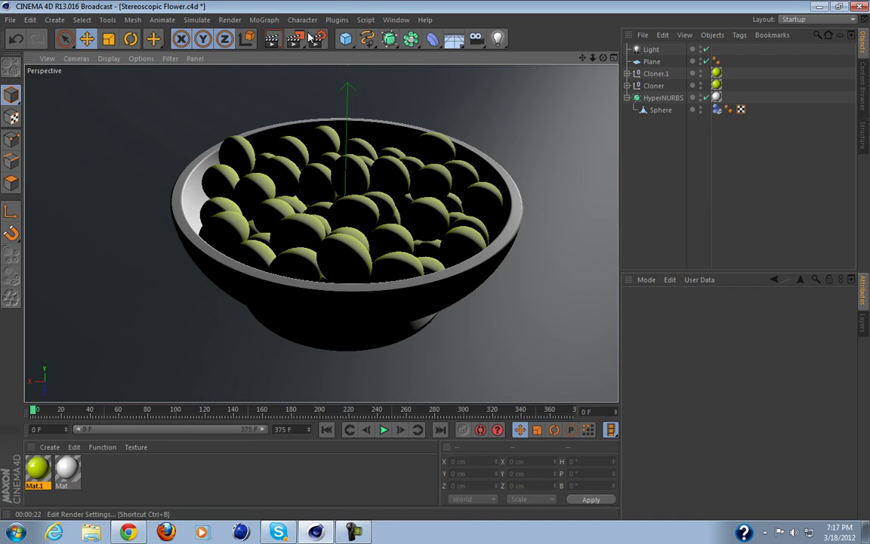
# Render the bowl and spheres in the viewport to check the Global Illumination, and clear the rendered preview.
pyautogui.click(275, 40)
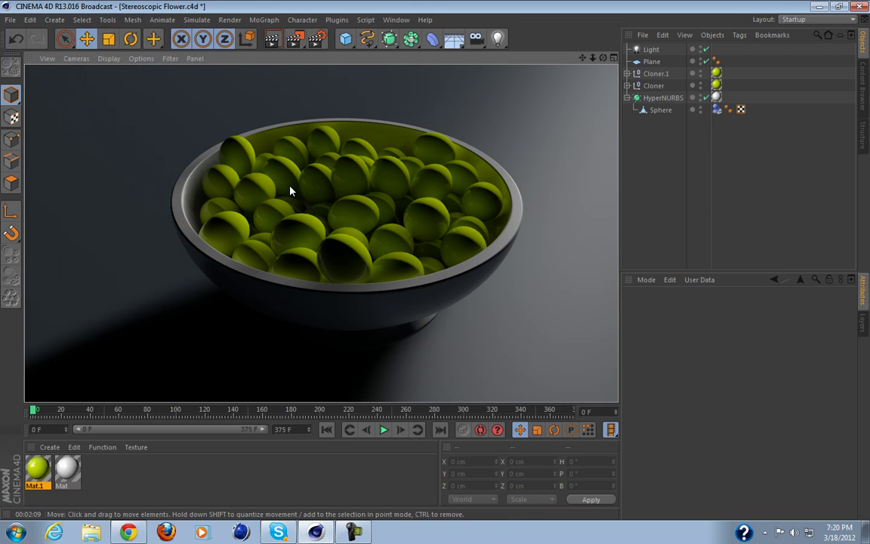
pyautogui.click(278, 233)
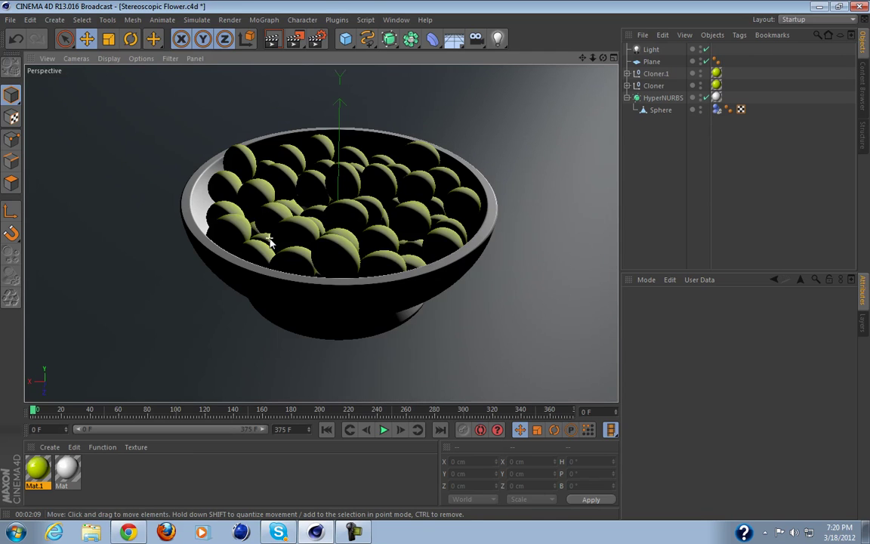
# Switch the renderer to Standard and review the Global Illumination's general and irradiance cache settings.
pyautogui.click(294, 38)
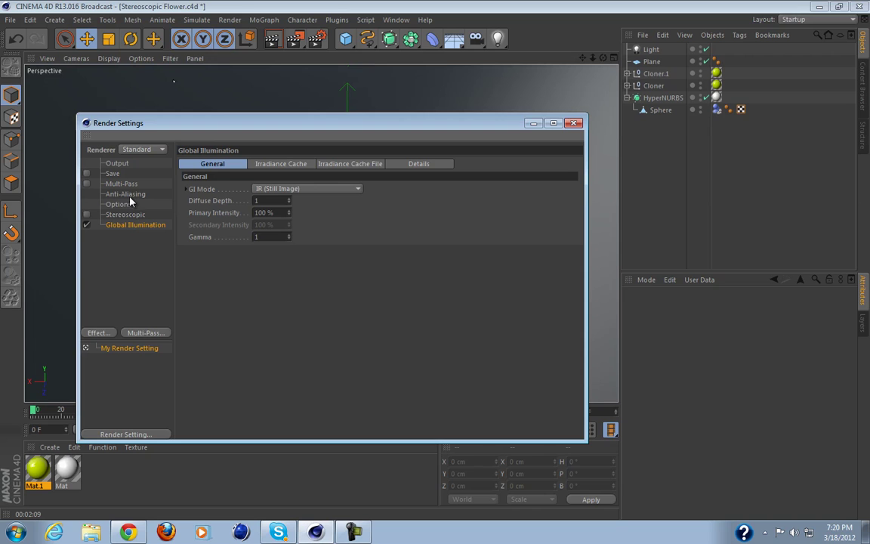
pyautogui.click(276, 189)
pyautogui.click(287, 200)
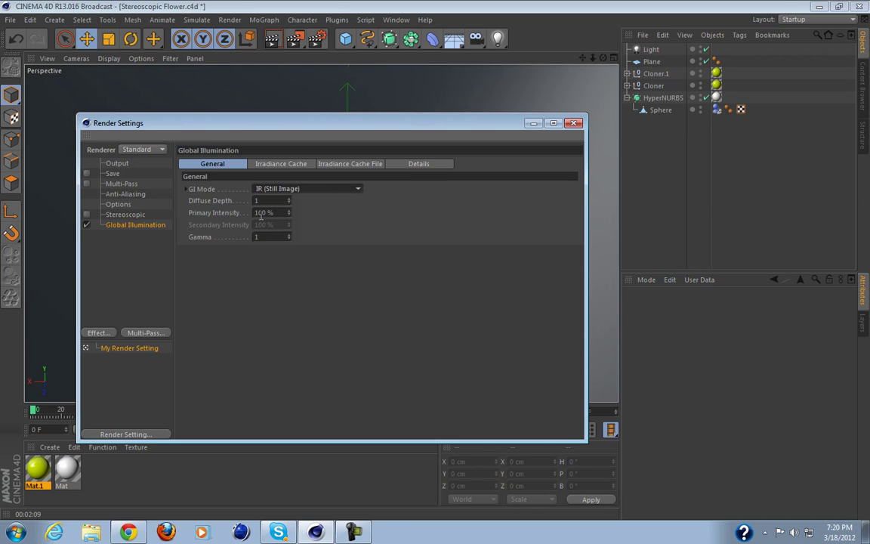
pyautogui.click(281, 165)
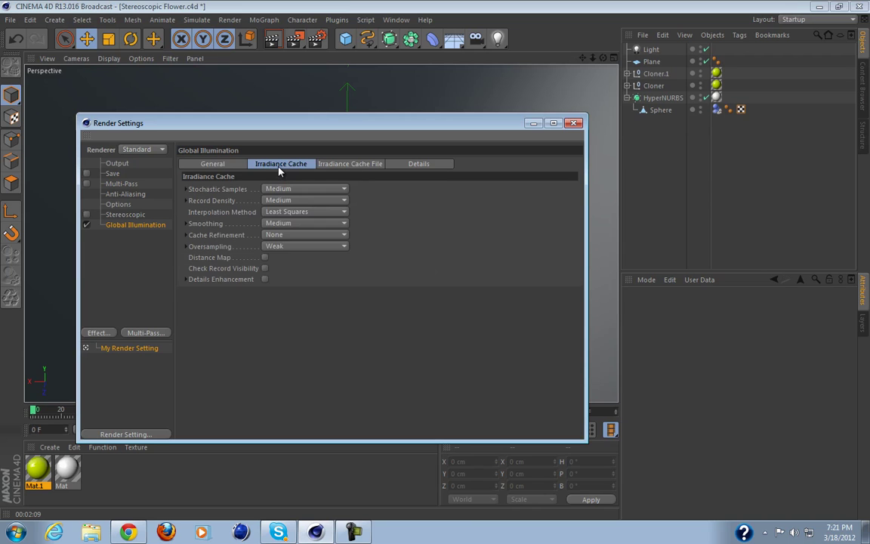
pyautogui.click(223, 164)
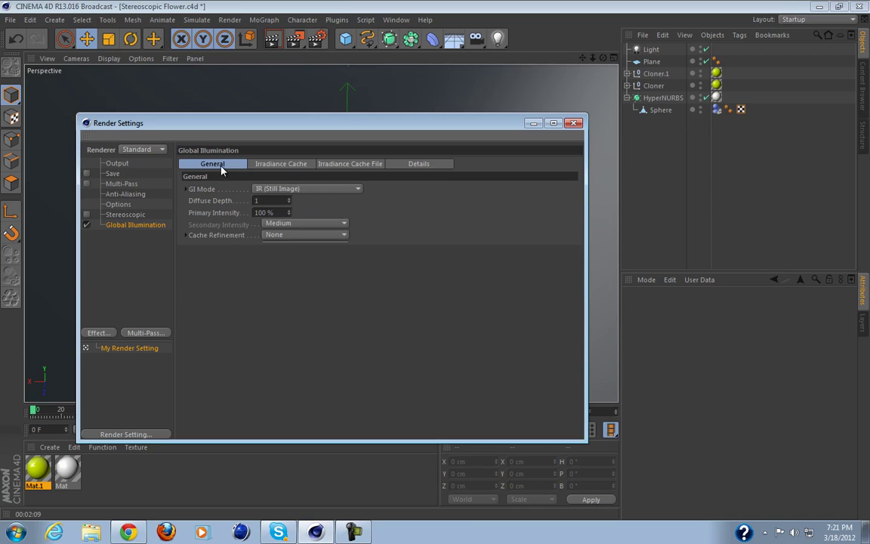
# Try the Software, Standard and Physical renderers and review the Physical renderer's sampling quality options.
pyautogui.click(139, 149)
pyautogui.click(144, 185)
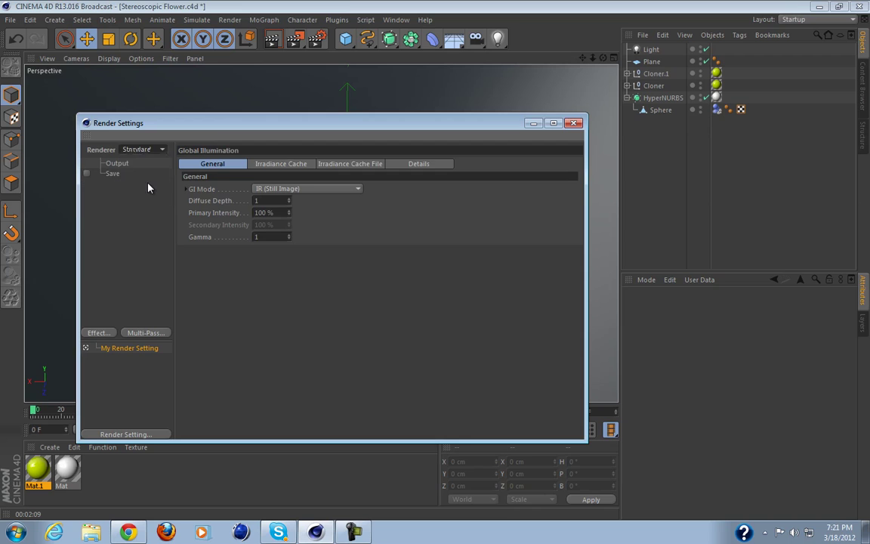
pyautogui.click(138, 149)
pyautogui.click(148, 175)
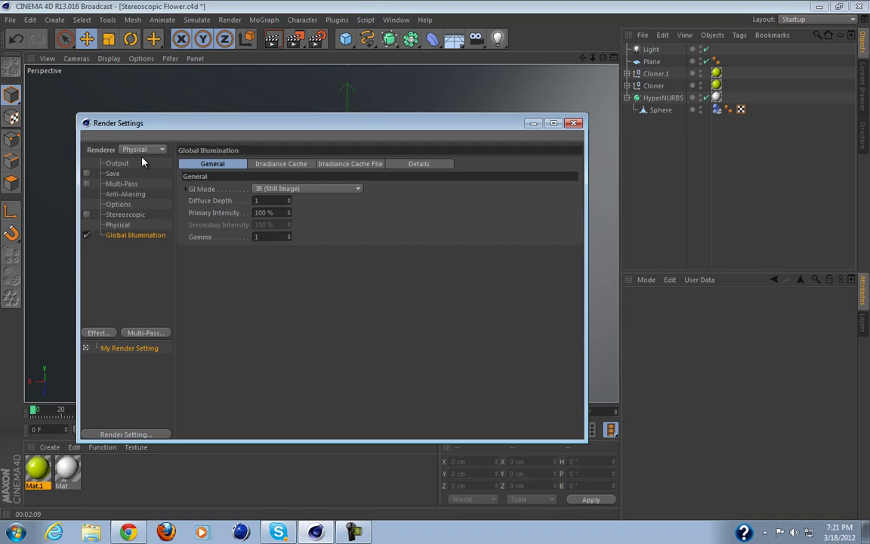
pyautogui.click(130, 150)
pyautogui.click(138, 165)
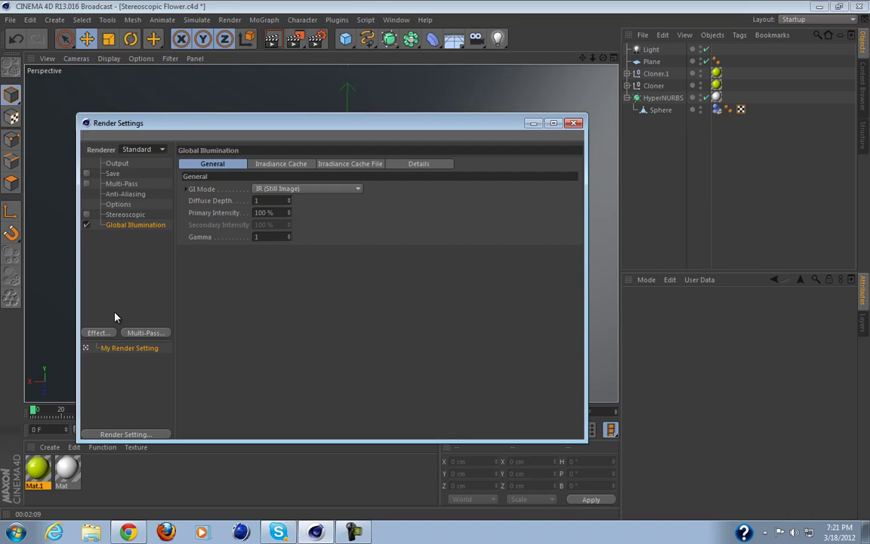
pyautogui.click(125, 150)
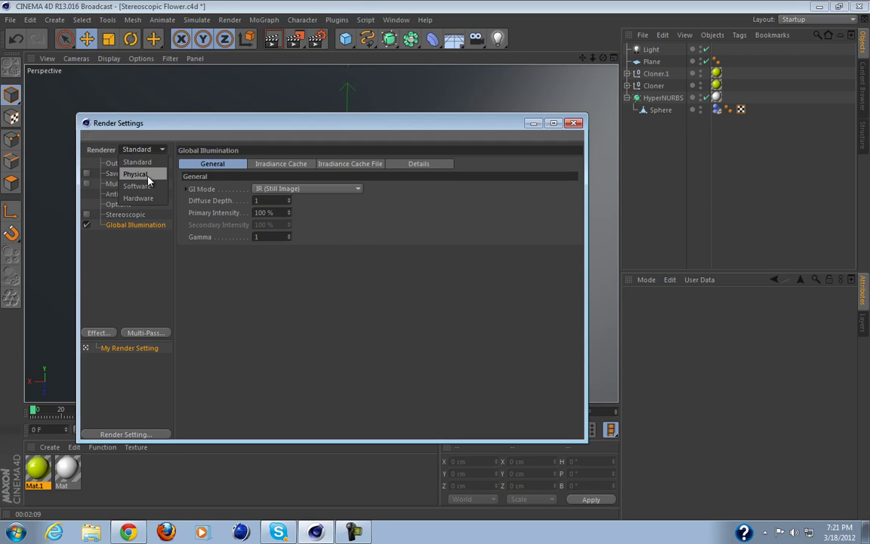
pyautogui.click(137, 174)
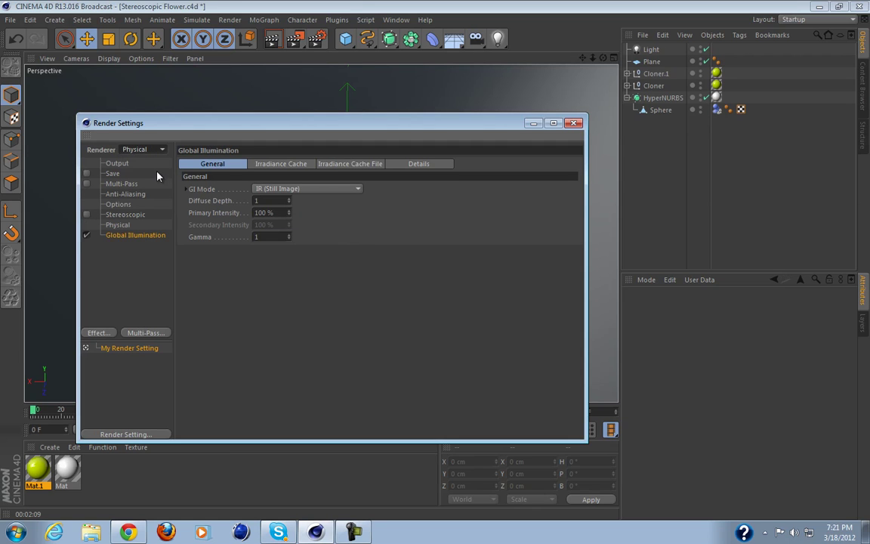
pyautogui.click(117, 224)
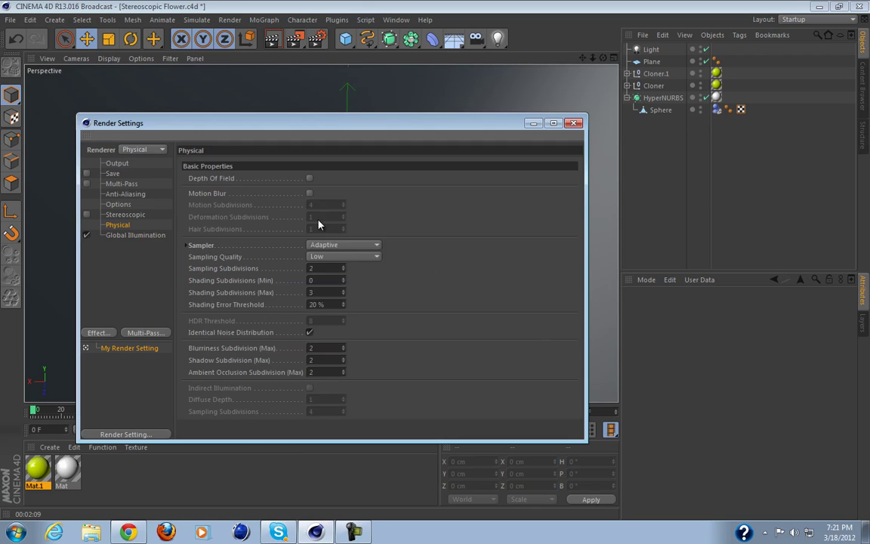
pyautogui.click(341, 261)
pyautogui.click(339, 262)
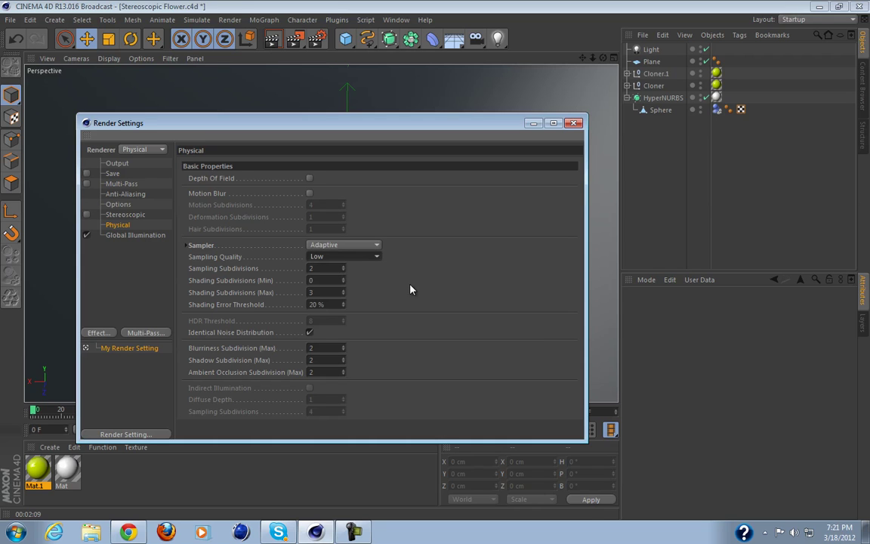
# Set the renderer back to Standard and close the render settings.
pyautogui.click(144, 149)
pyautogui.click(135, 161)
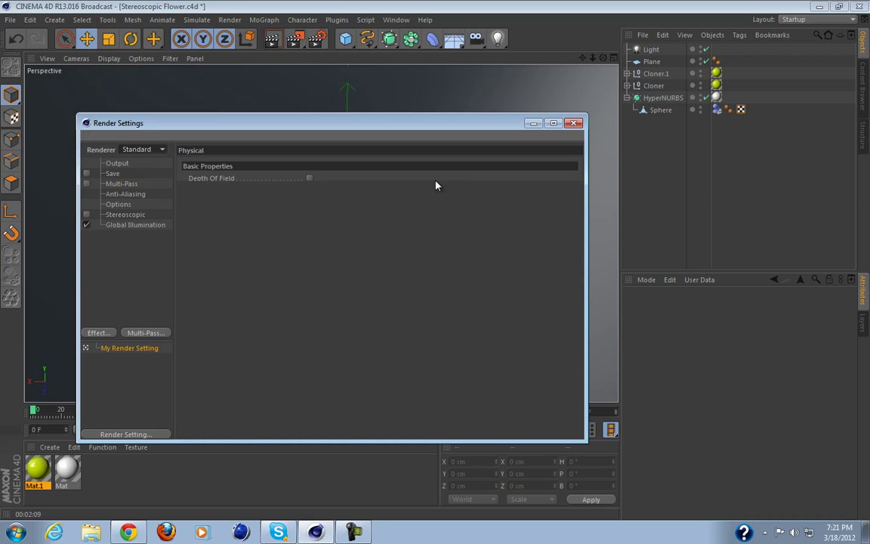
pyautogui.click(114, 173)
pyautogui.click(569, 124)
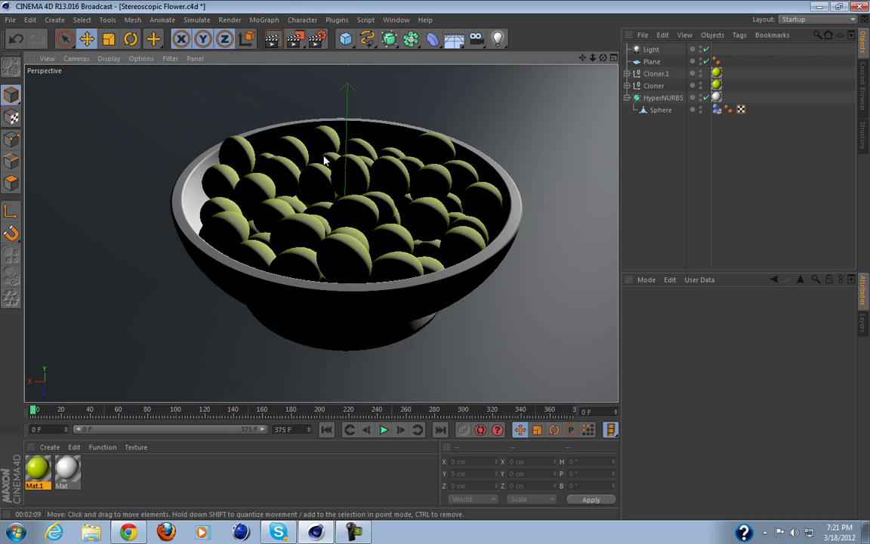
# Add a Sky object to the scene.
pyautogui.scroll(-3, 336, 223)
pyautogui.scroll(5, 330, 225)
pyautogui.scroll(-5, 330, 226)
pyautogui.scroll(-8, 330, 227)
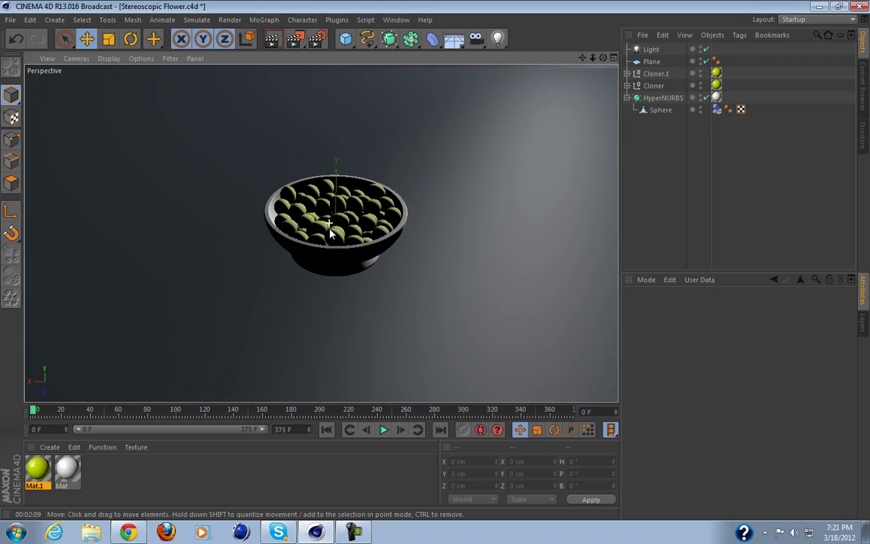
pyautogui.scroll(6, 302, 246)
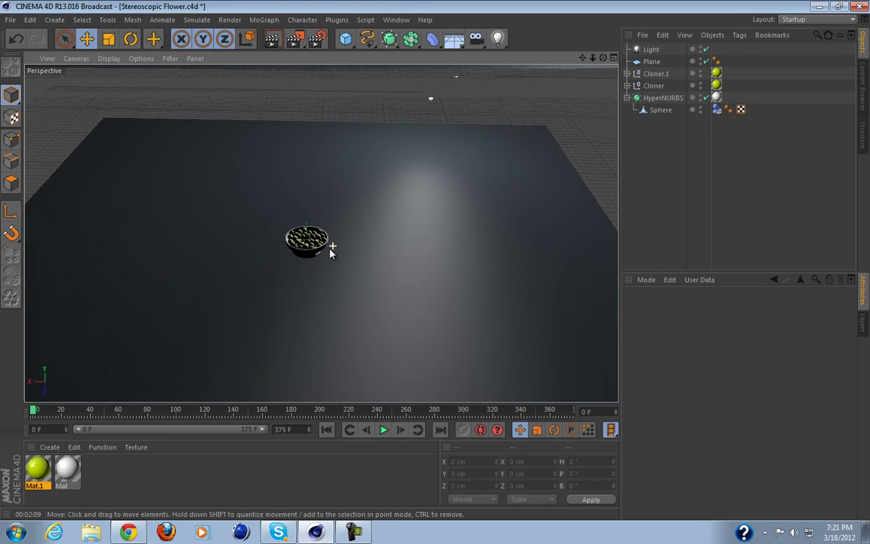
pyautogui.scroll(-7, 310, 240)
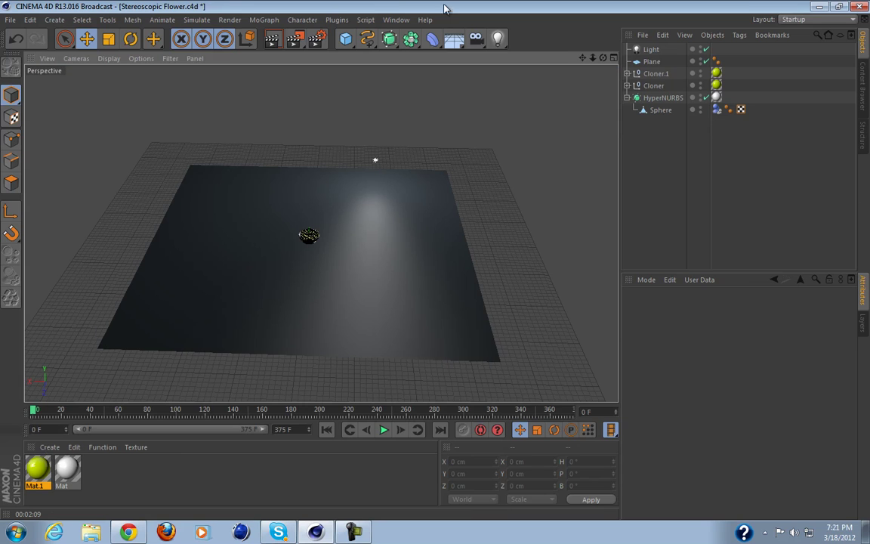
pyautogui.click(454, 40)
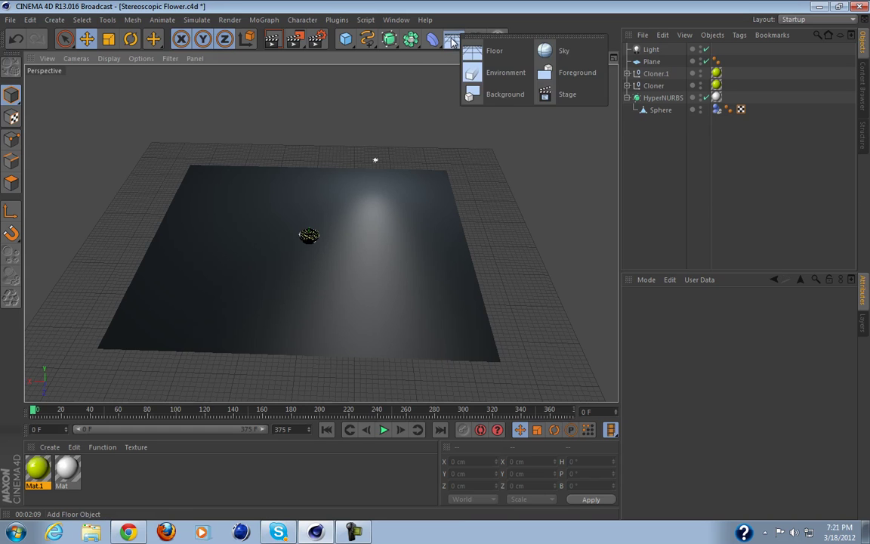
pyautogui.click(559, 51)
pyautogui.scroll(4, 352, 242)
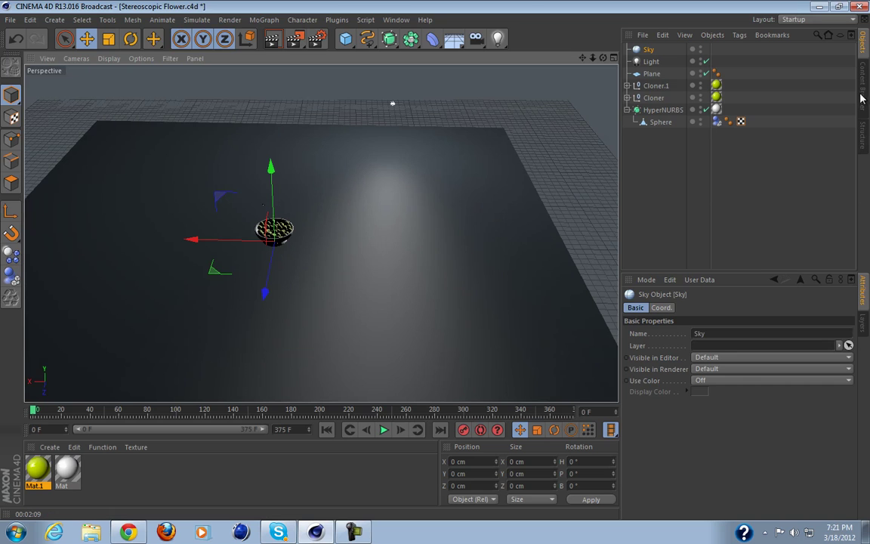
# Apply the HDRI 004 material preset from the Content Browser to the Sky, and return to the object list.
pyautogui.click(394, 19)
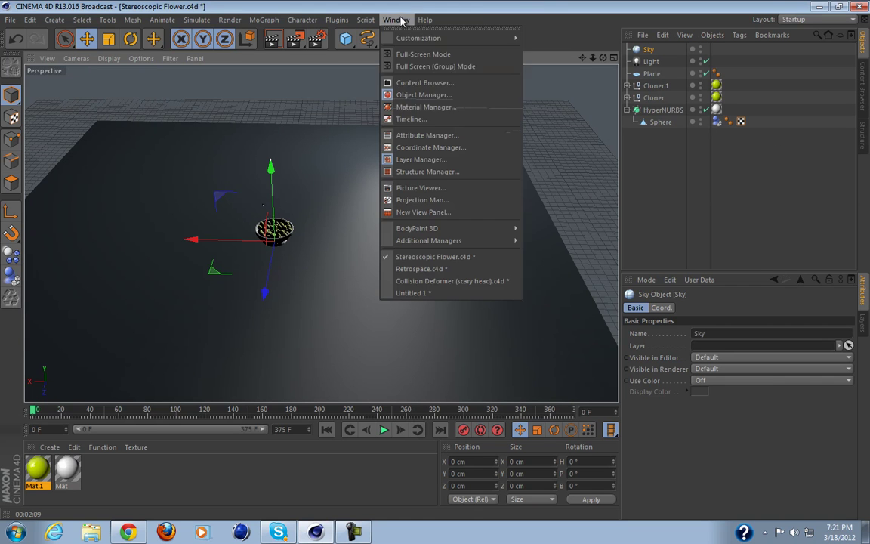
pyautogui.click(596, 3)
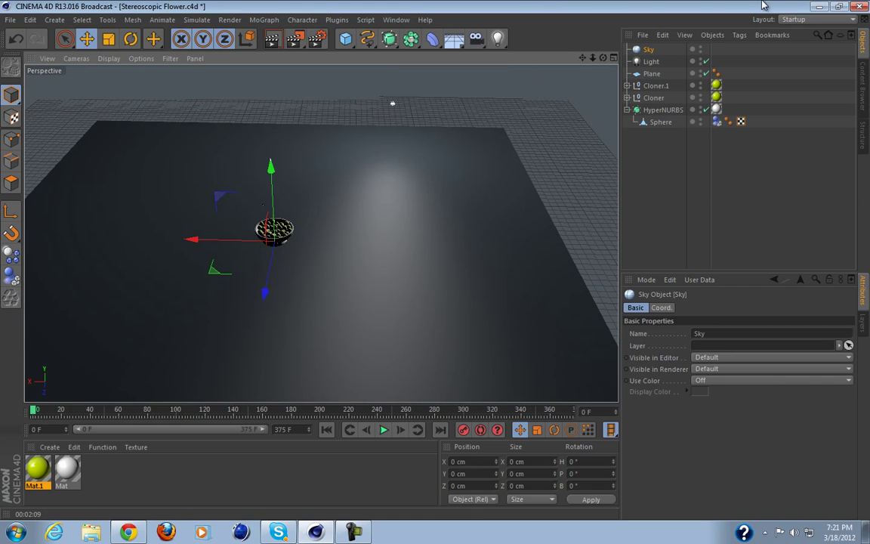
pyautogui.click(865, 97)
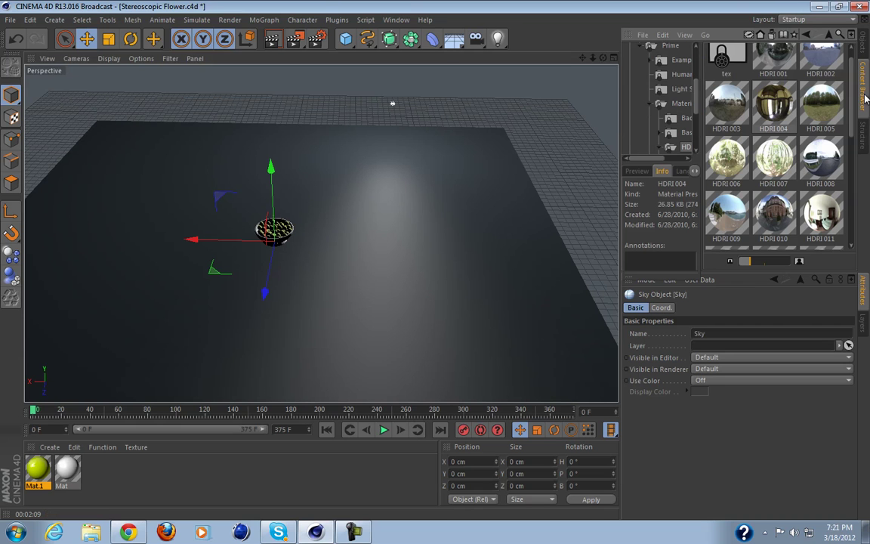
pyautogui.click(652, 104)
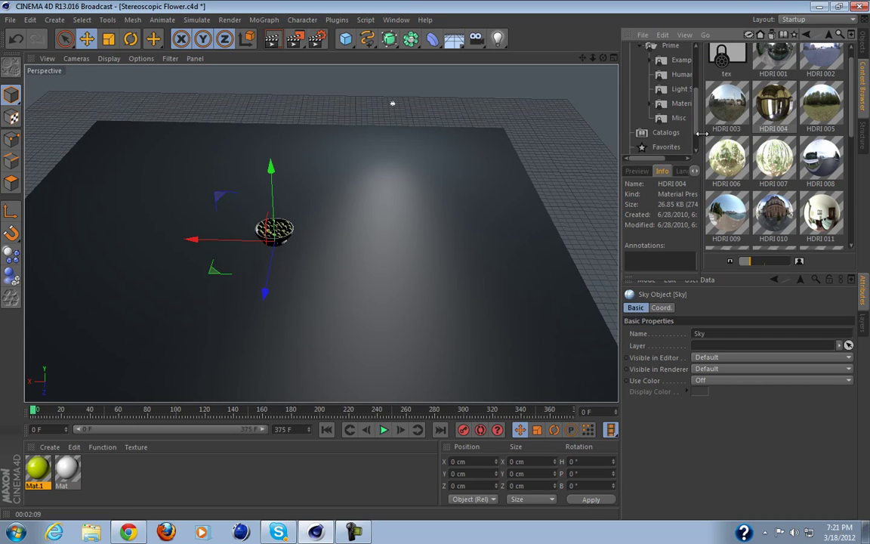
pyautogui.moveTo(703, 134); pyautogui.dragTo(736, 128)
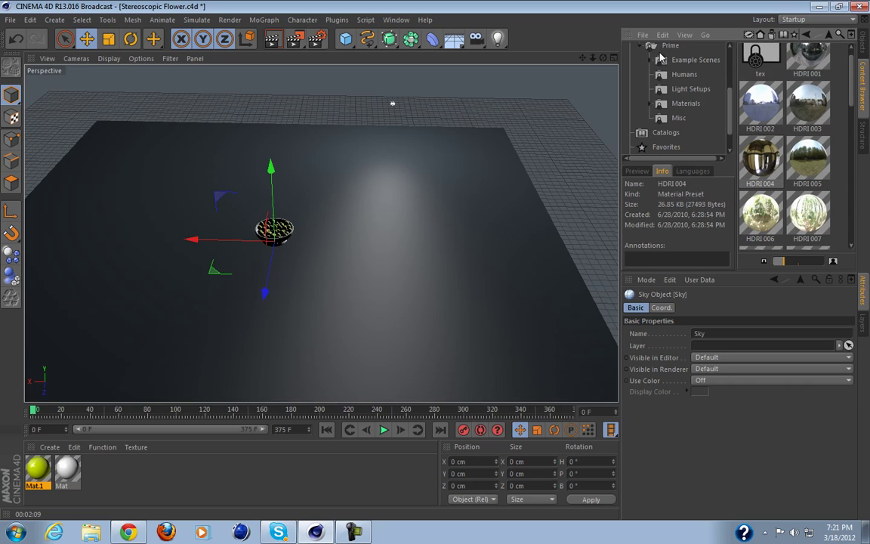
pyautogui.click(760, 108)
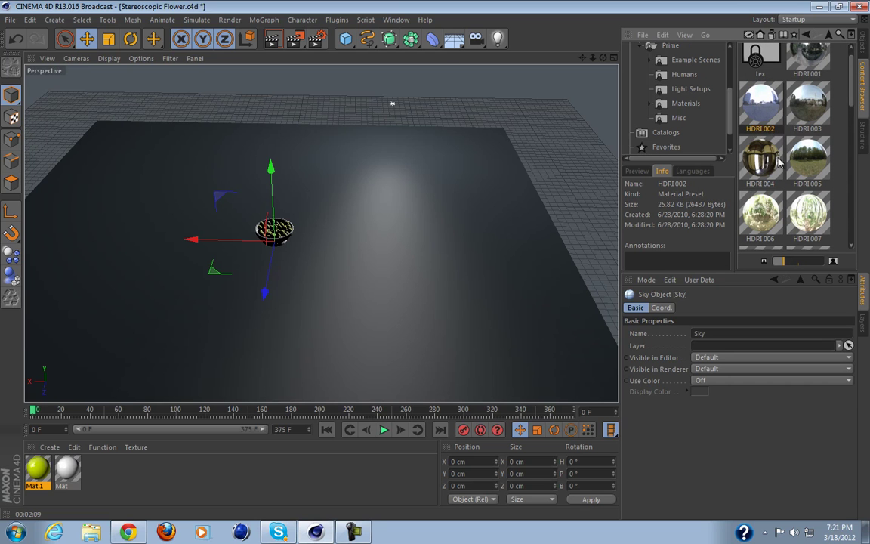
pyautogui.click(746, 164)
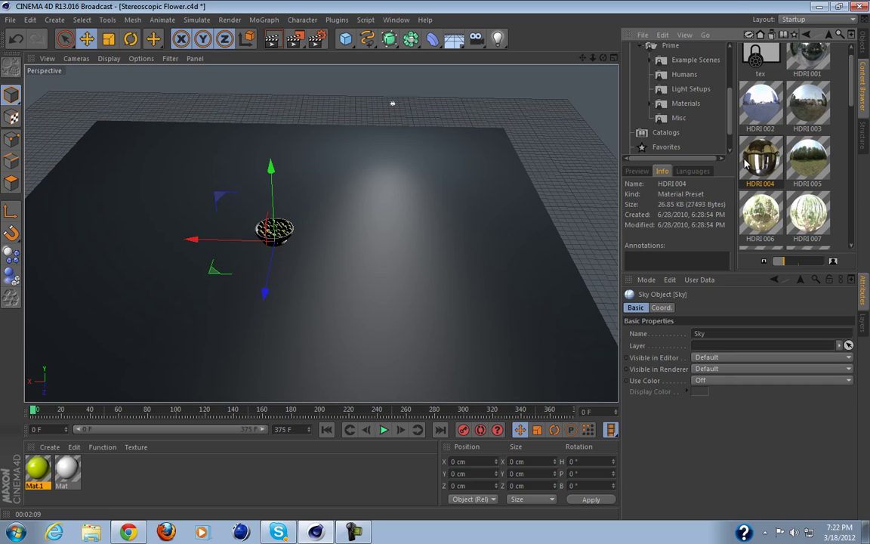
pyautogui.moveTo(746, 165); pyautogui.dragTo(492, 84)
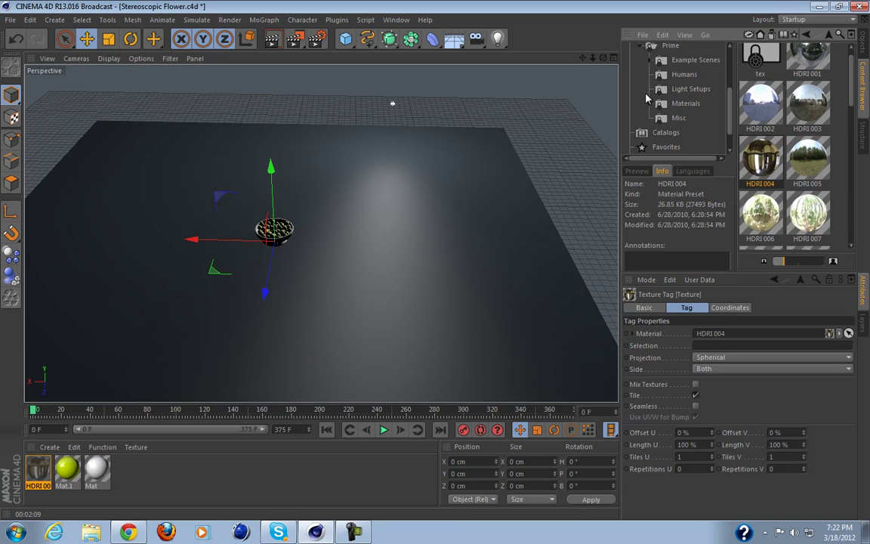
pyautogui.click(863, 49)
# Frame a low close-up of the bowl of spheres and add a Camera from that view.
pyautogui.scroll(3, 168, 271)
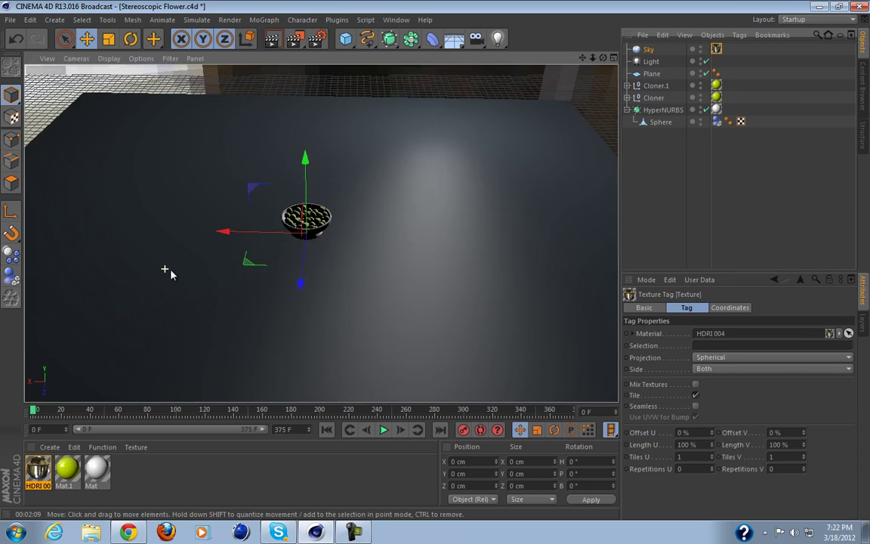
pyautogui.scroll(2, 168, 272)
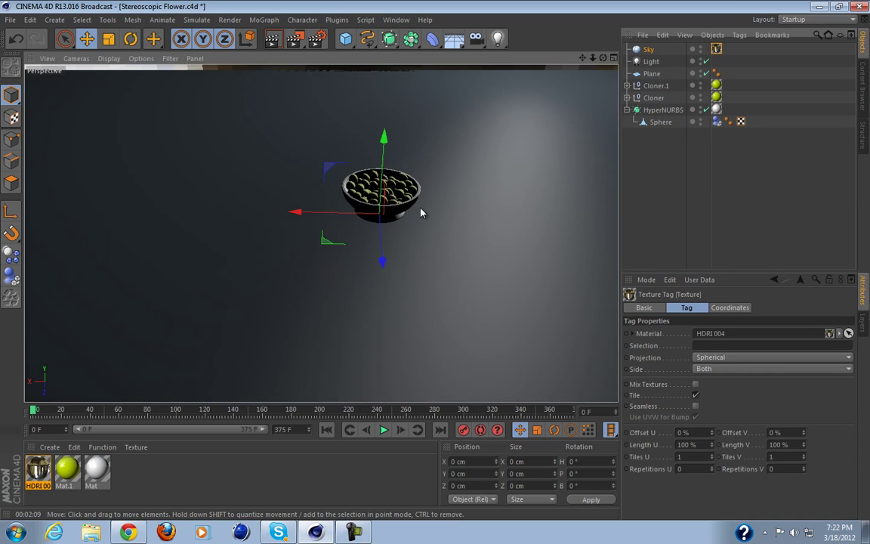
pyautogui.keyDown('alt'); pyautogui.moveTo(398, 217); pyautogui.dragTo(324, 258, button='middle'); pyautogui.keyUp('alt')
pyautogui.scroll(7, 321, 260)
pyautogui.scroll(-4, 309, 251)
pyautogui.scroll(3, 293, 245)
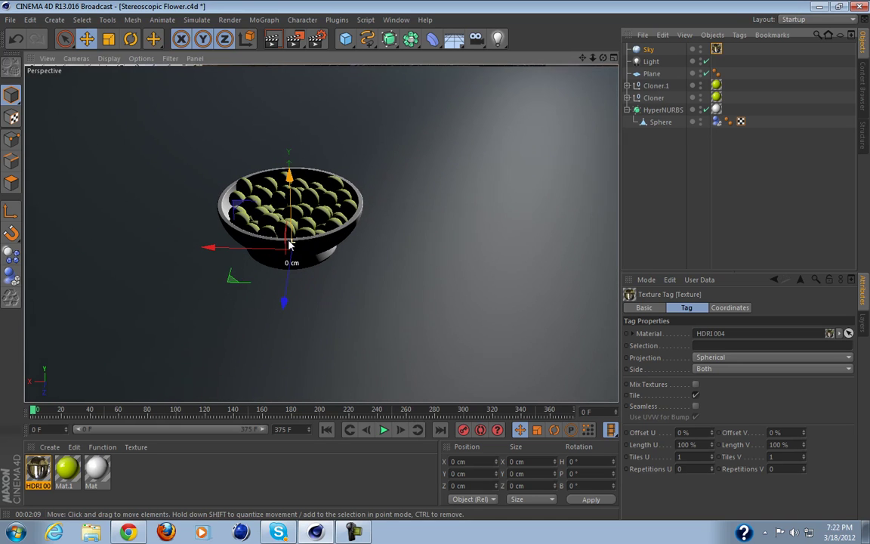
pyautogui.keyDown('alt'); pyautogui.moveTo(297, 258); pyautogui.dragTo(269, 144); pyautogui.keyUp('alt')
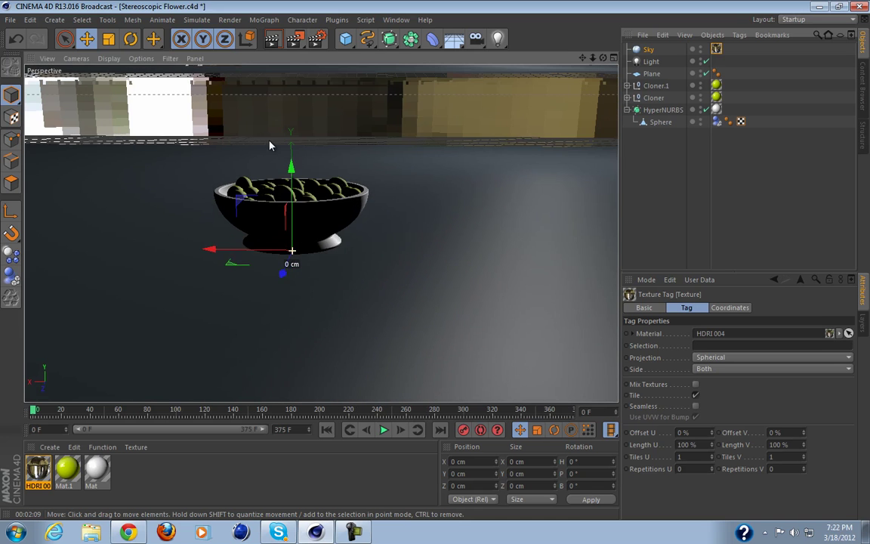
pyautogui.scroll(4, 289, 196)
pyautogui.scroll(6, 321, 195)
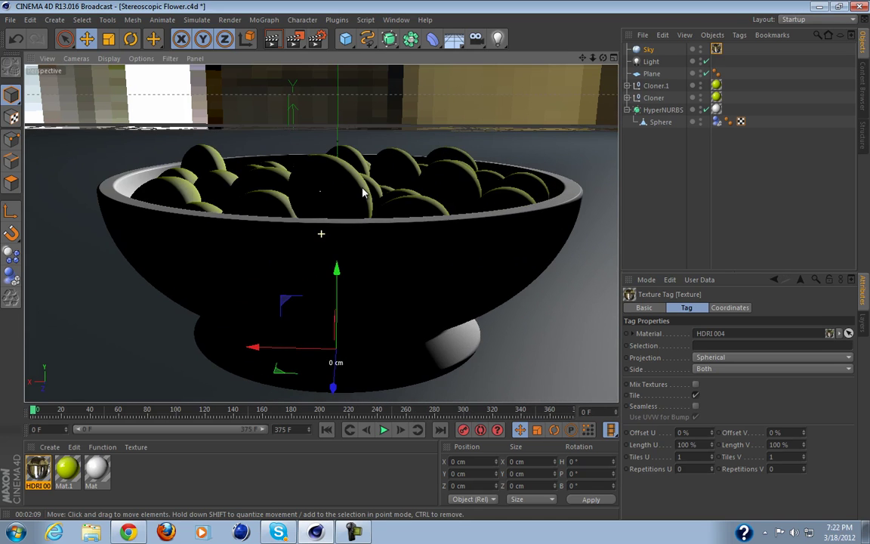
pyautogui.keyDown('alt'); pyautogui.moveTo(421, 203); pyautogui.dragTo(374, 202); pyautogui.keyUp('alt')
pyautogui.moveTo(476, 39); pyautogui.dragTo(529, 50)
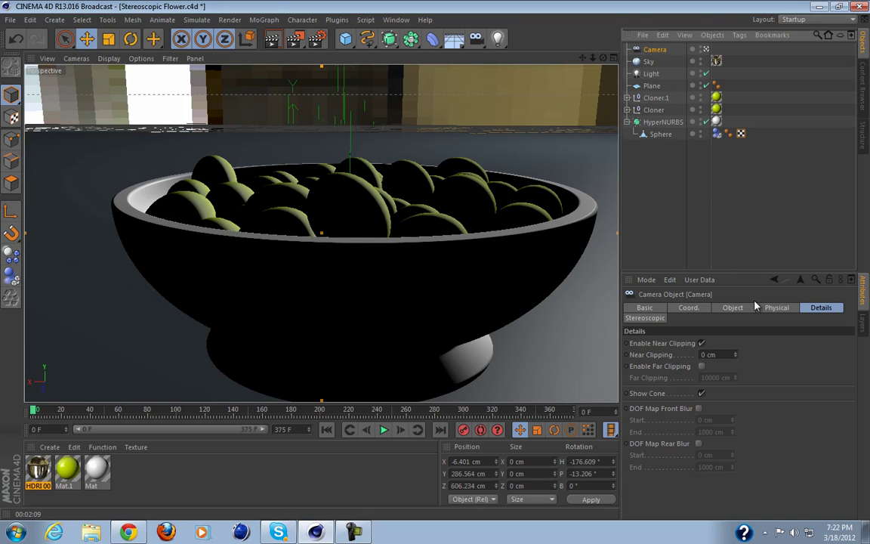
# Set the new camera's focal length to 50 mm in its object properties.
pyautogui.click(778, 309)
pyautogui.click(821, 307)
pyautogui.click(732, 307)
pyautogui.click(687, 308)
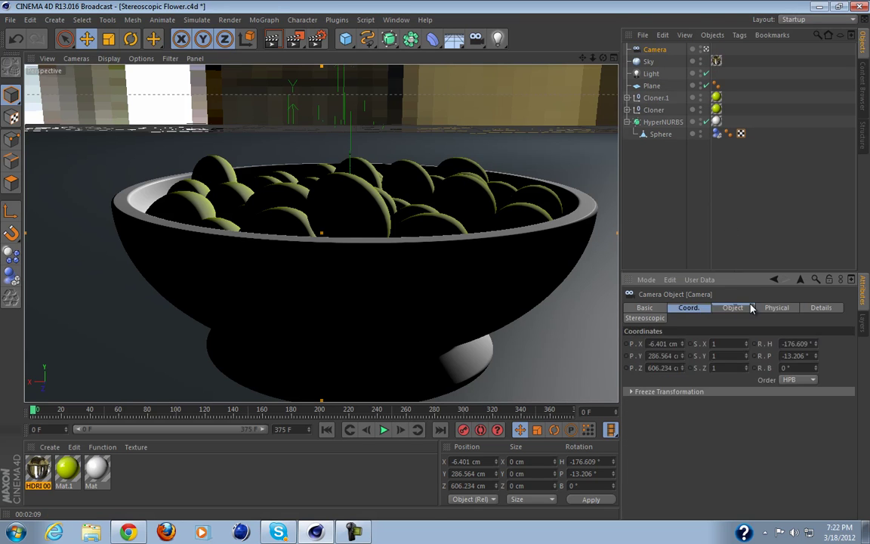
pyautogui.click(732, 308)
pyautogui.click(747, 361)
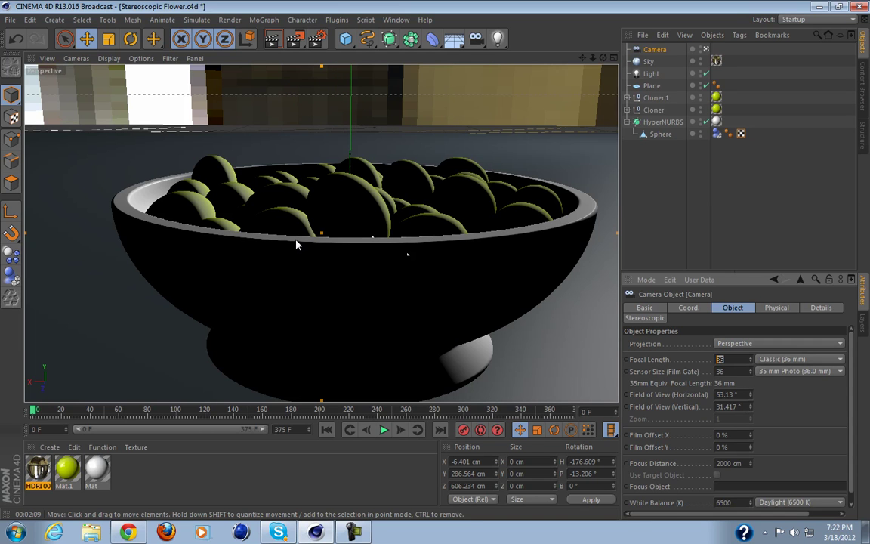
pyautogui.write('5')
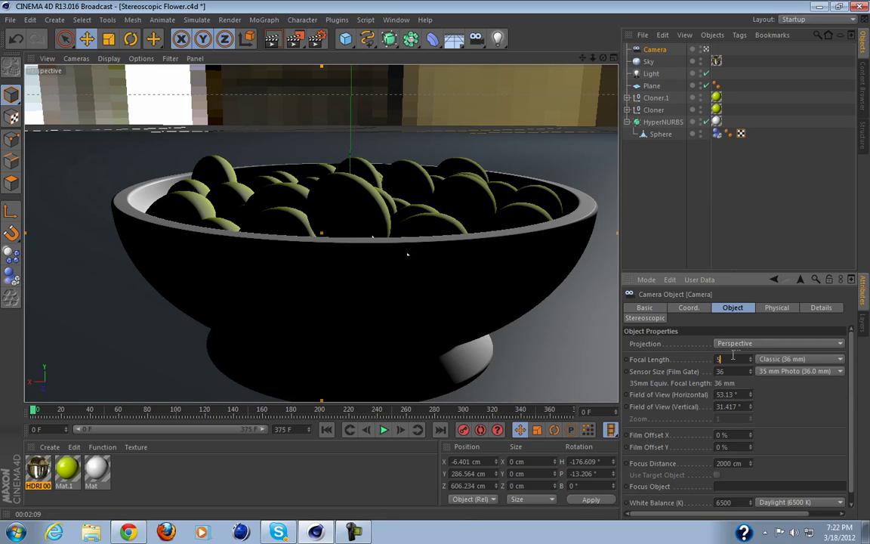
pyautogui.write('0')
pyautogui.press('Return')
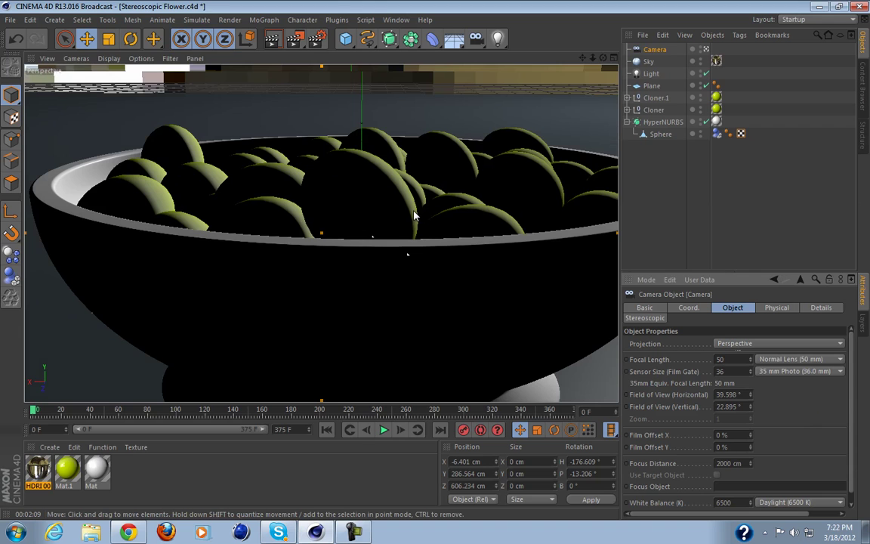
# Shift the camera slightly to fit more of the spheres in frame and render the active view.
pyautogui.keyDown('alt'); pyautogui.moveTo(414, 210); pyautogui.dragTo(395, 235, button='middle'); pyautogui.keyUp('alt')
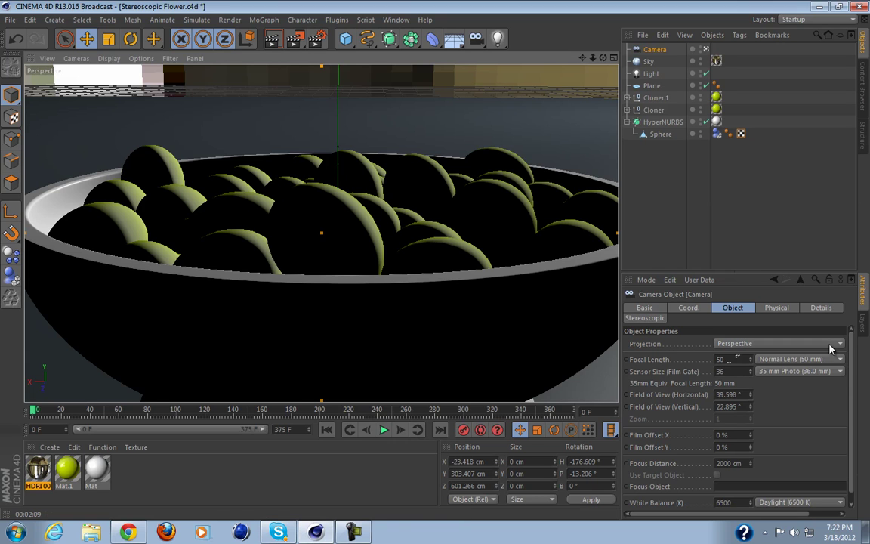
pyautogui.click(271, 44)
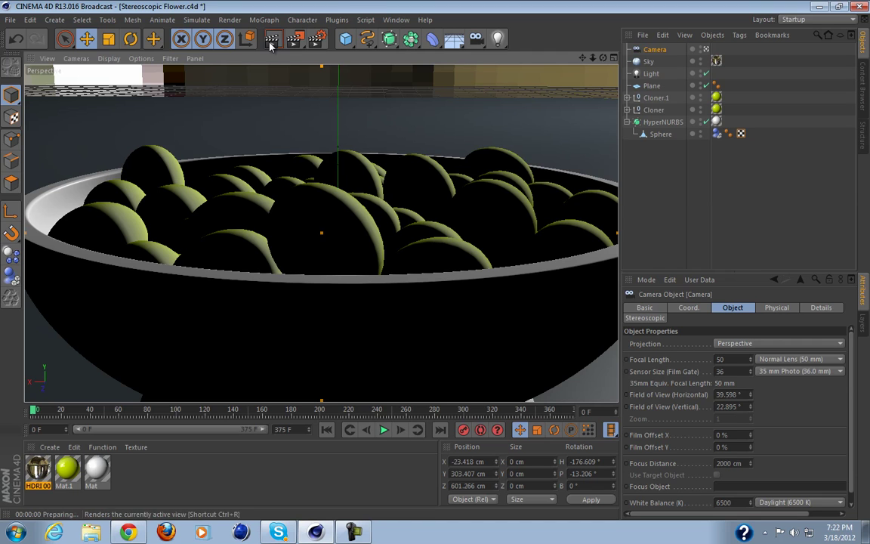
pyautogui.click(316, 535)
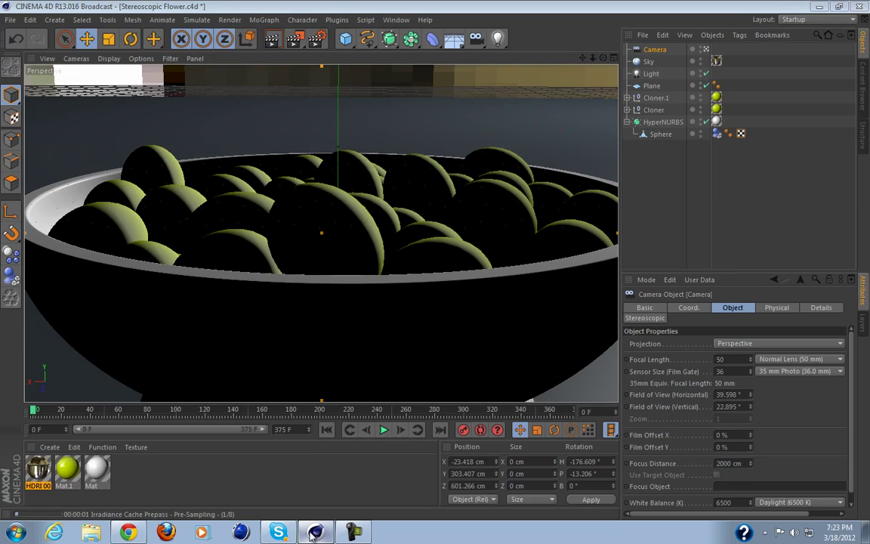
pyautogui.click(316, 535)
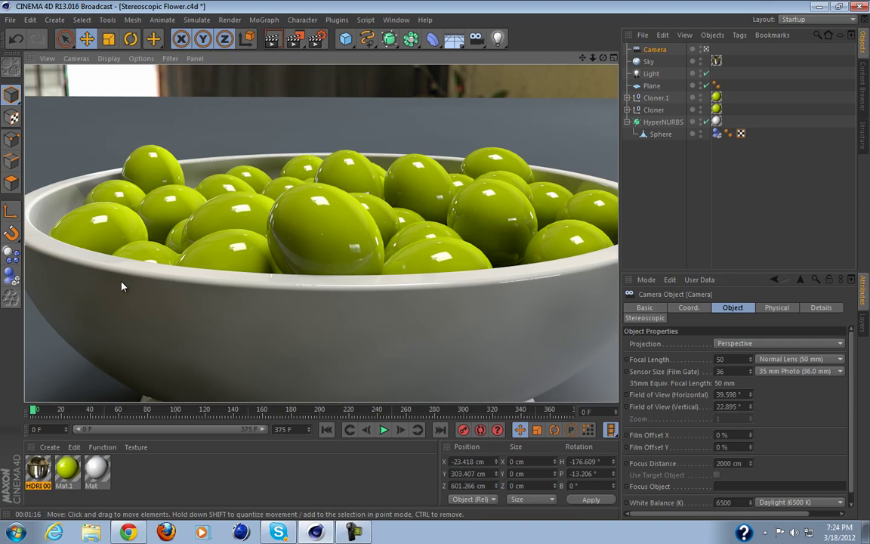
# Add the Ambient Occlusion effect to the render settings, keep black as its gradient's dark colour, and close the settings.
pyautogui.click(321, 37)
pyautogui.click(106, 334)
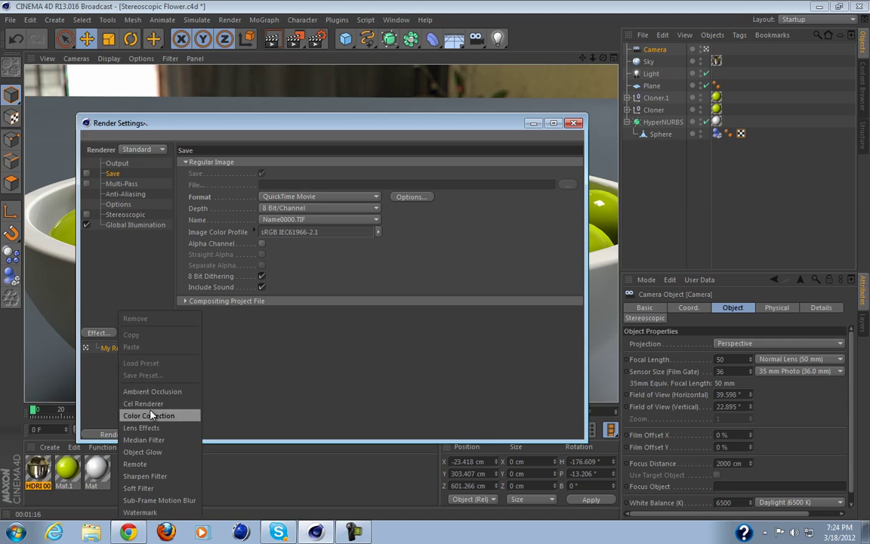
pyautogui.click(130, 395)
pyautogui.doubleClick(261, 197)
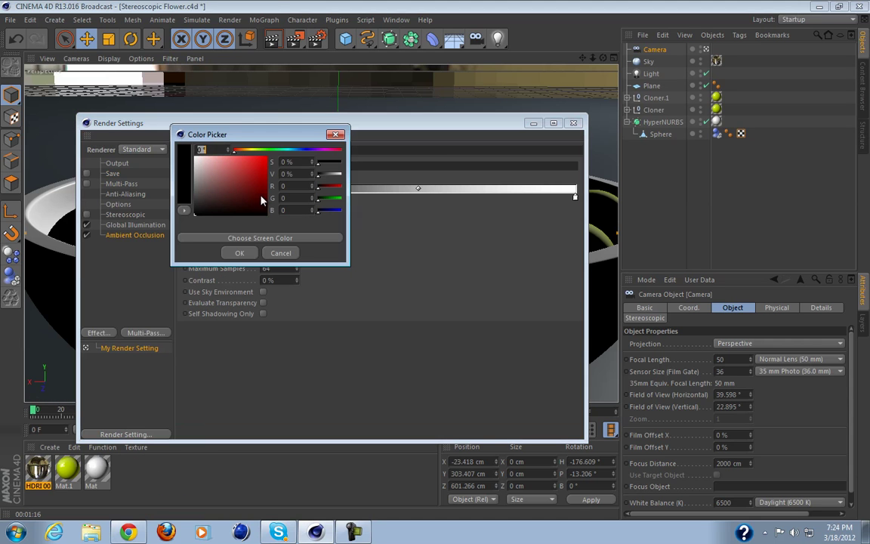
pyautogui.click(240, 253)
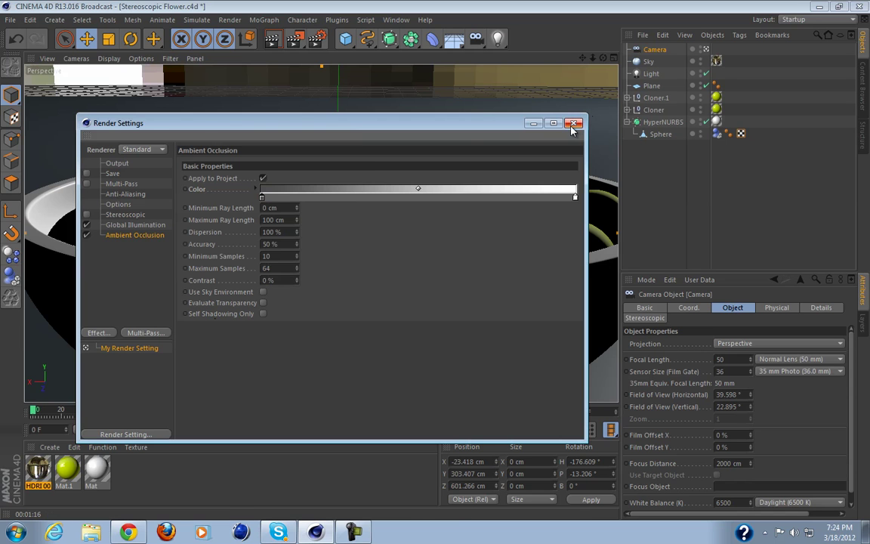
pyautogui.moveTo(464, 123); pyautogui.dragTo(524, 237)
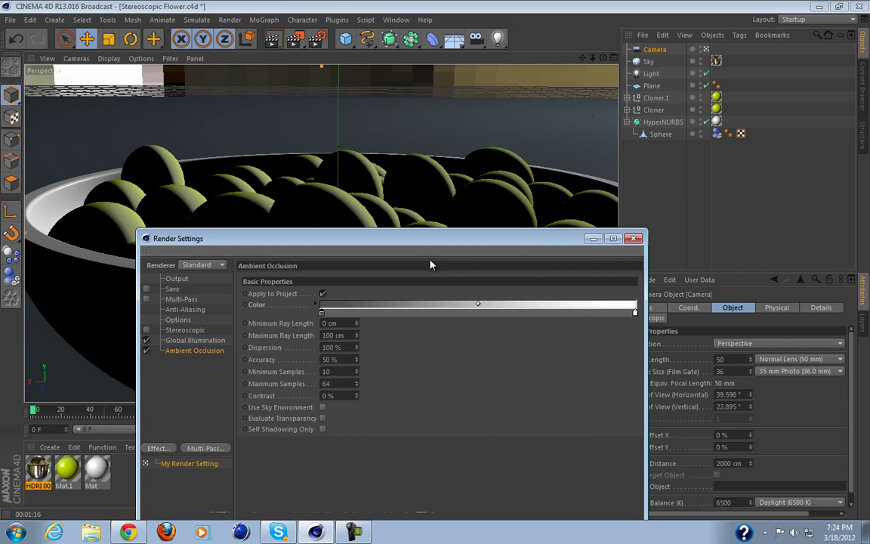
pyautogui.click(629, 240)
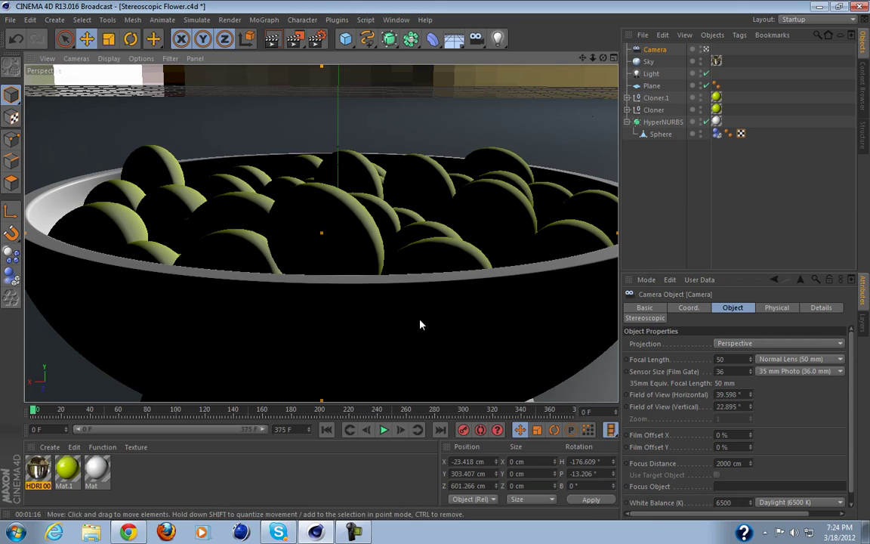